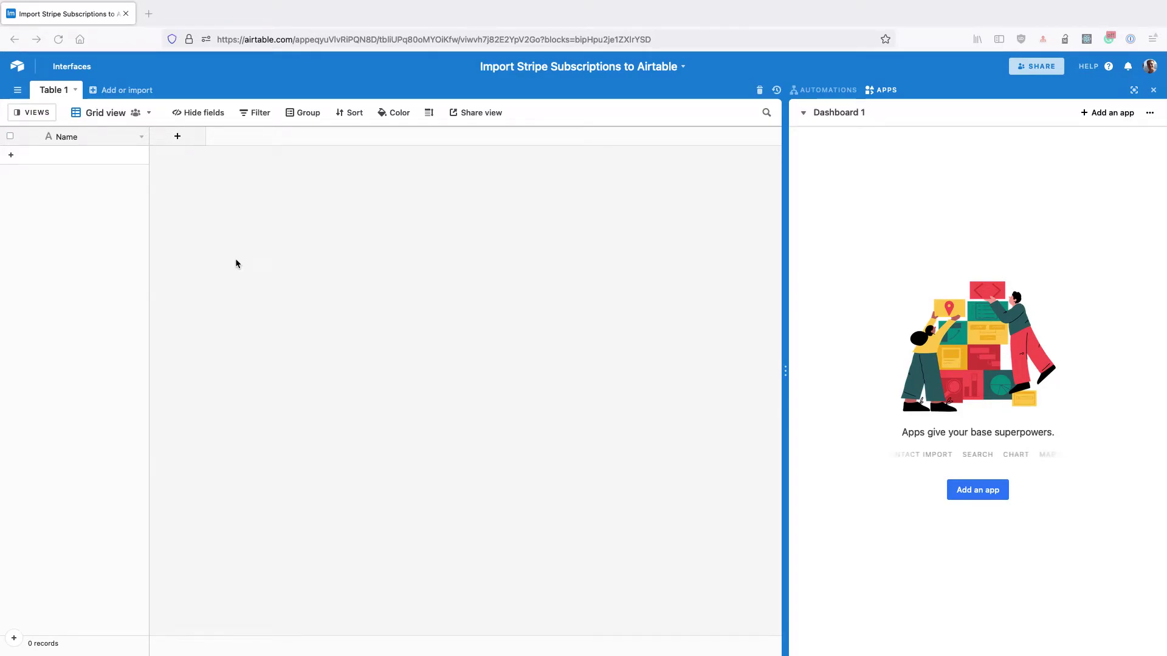
- Add the Data Fetcher app from the app search and sign in to its existing account
left_click(981, 492)
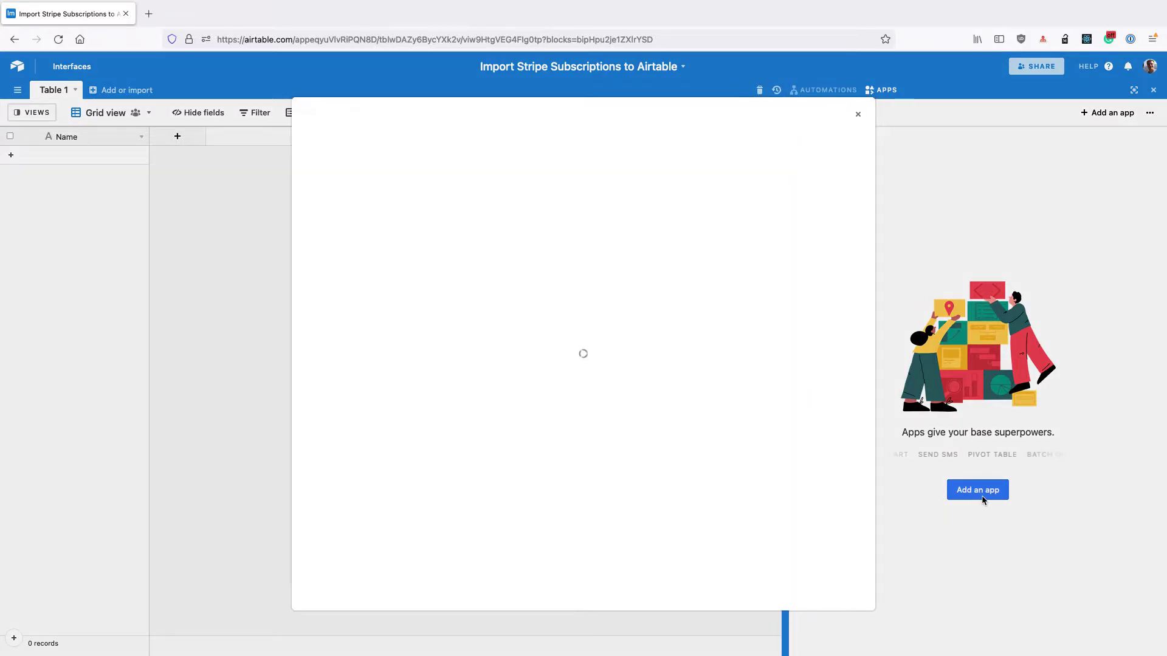
type("fet")
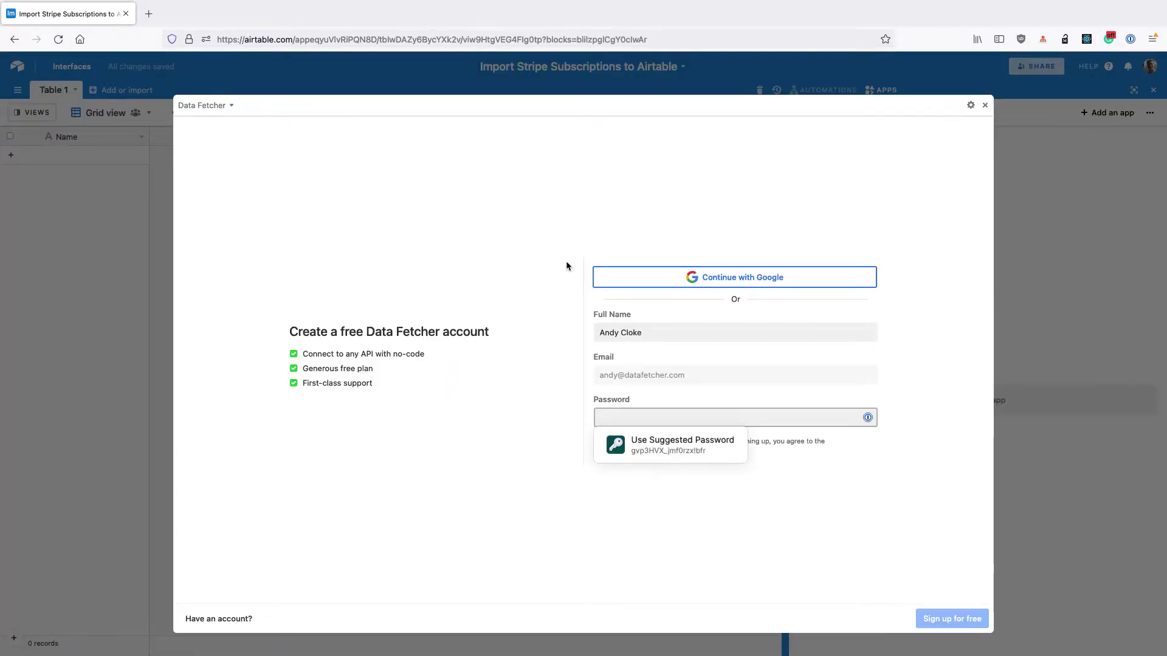
left_click(221, 619)
key("super+v")
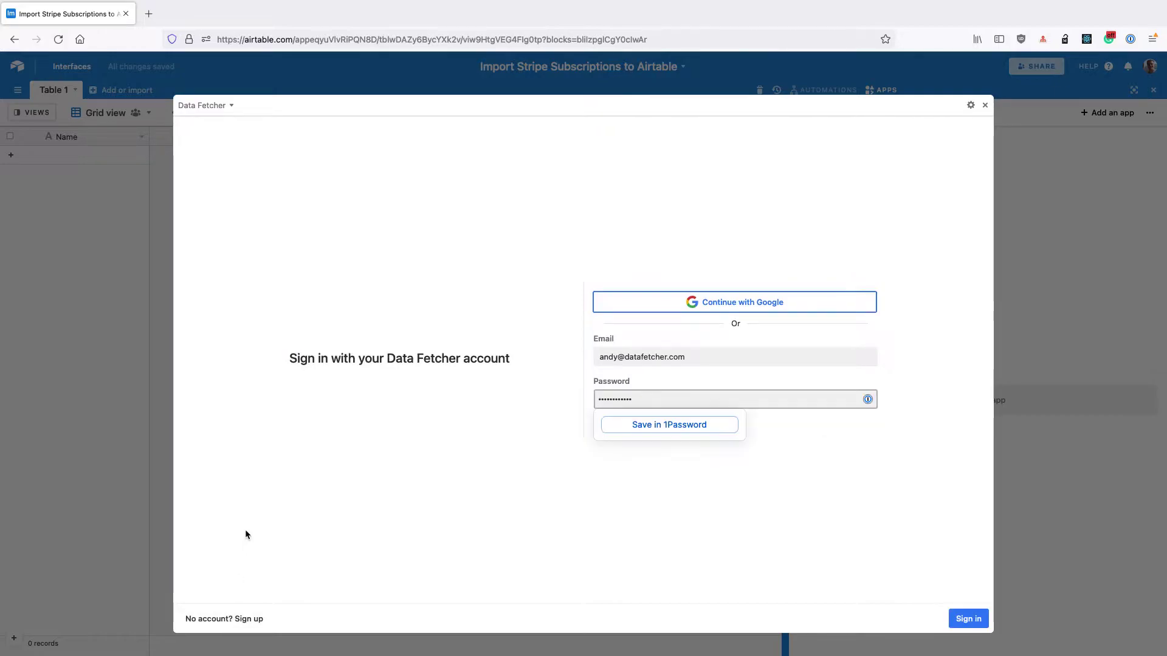
key("Return")
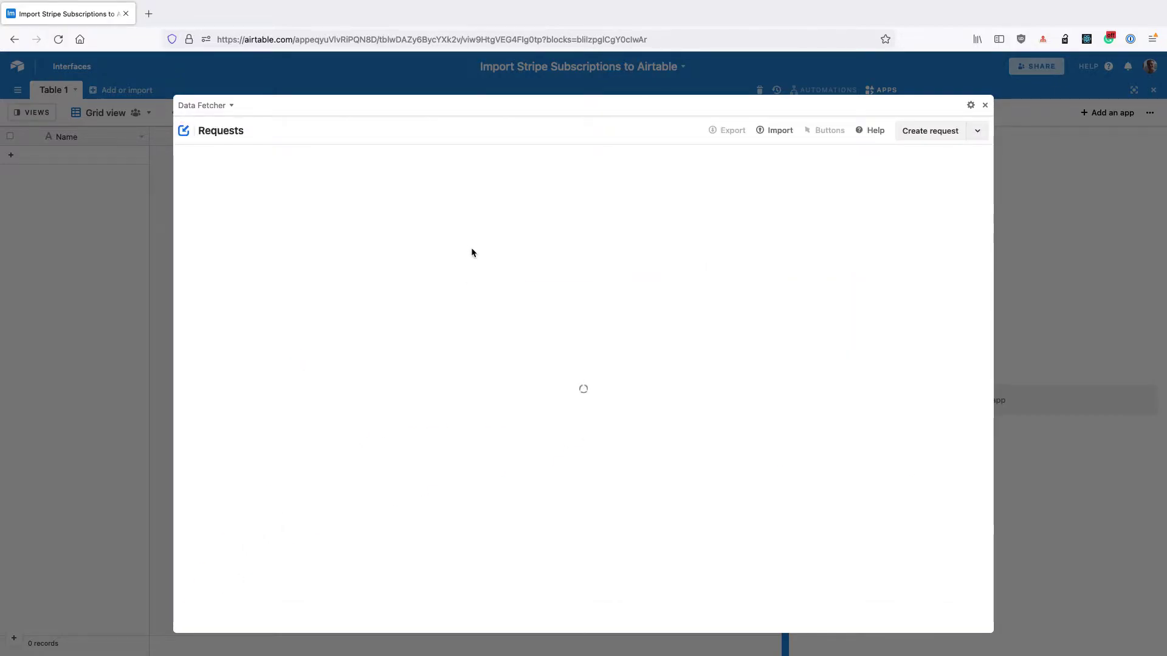
- Create the first Data Fetcher request and choose Stripe as its application
left_click(592, 263)
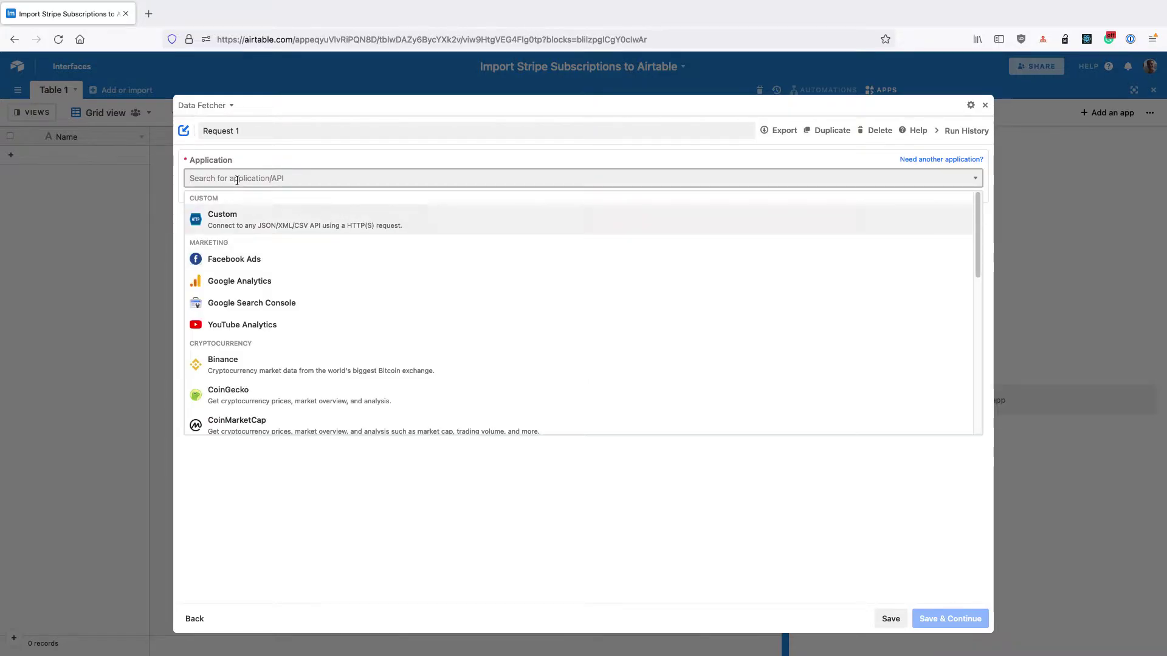
type("str")
left_click(240, 213)
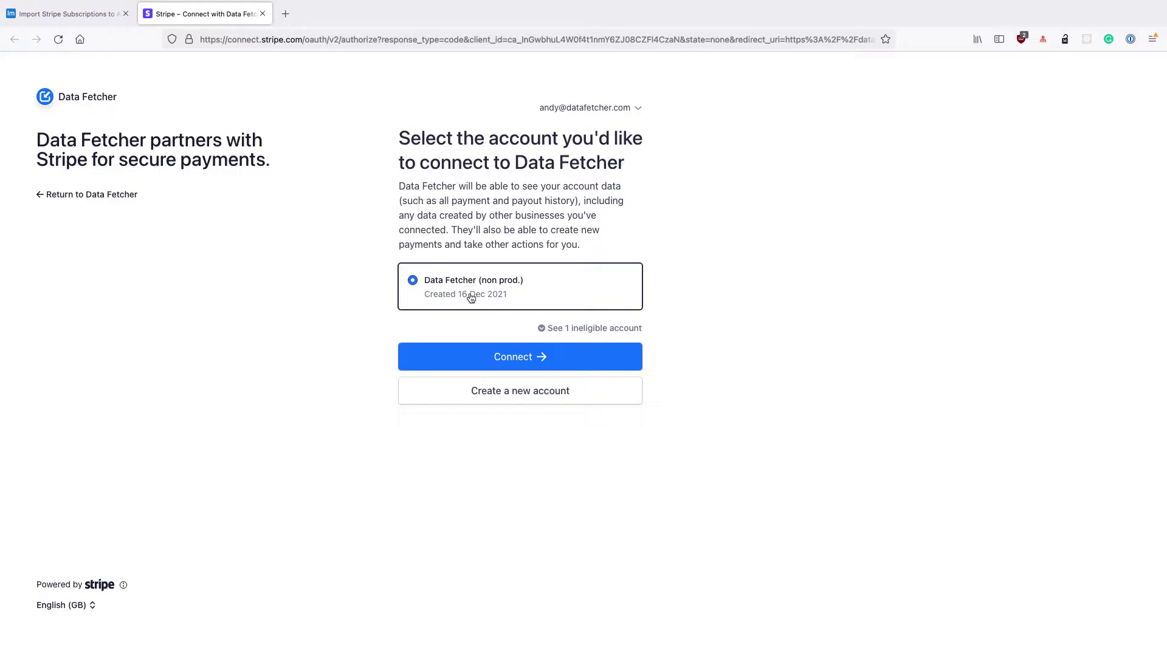
- Authorize the 'Data Fetcher (non prod.)' Stripe account on the Stripe connection page
left_click(517, 357)
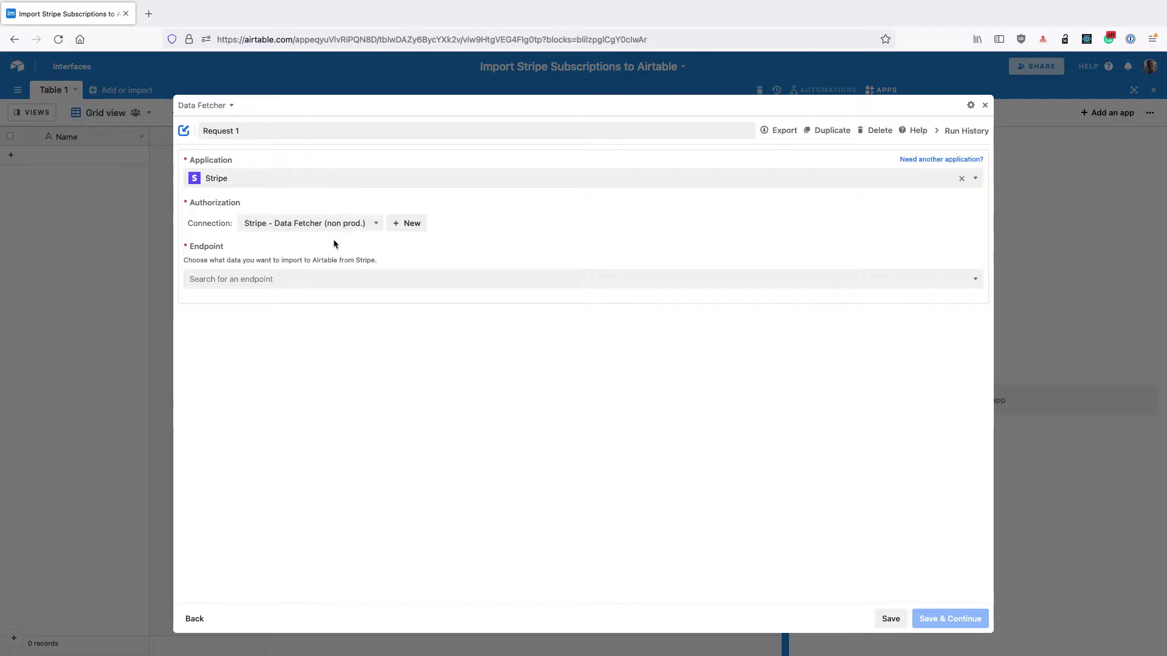
- Set the request's Stripe endpoint to List all subscriptions
left_click(295, 274)
type("su")
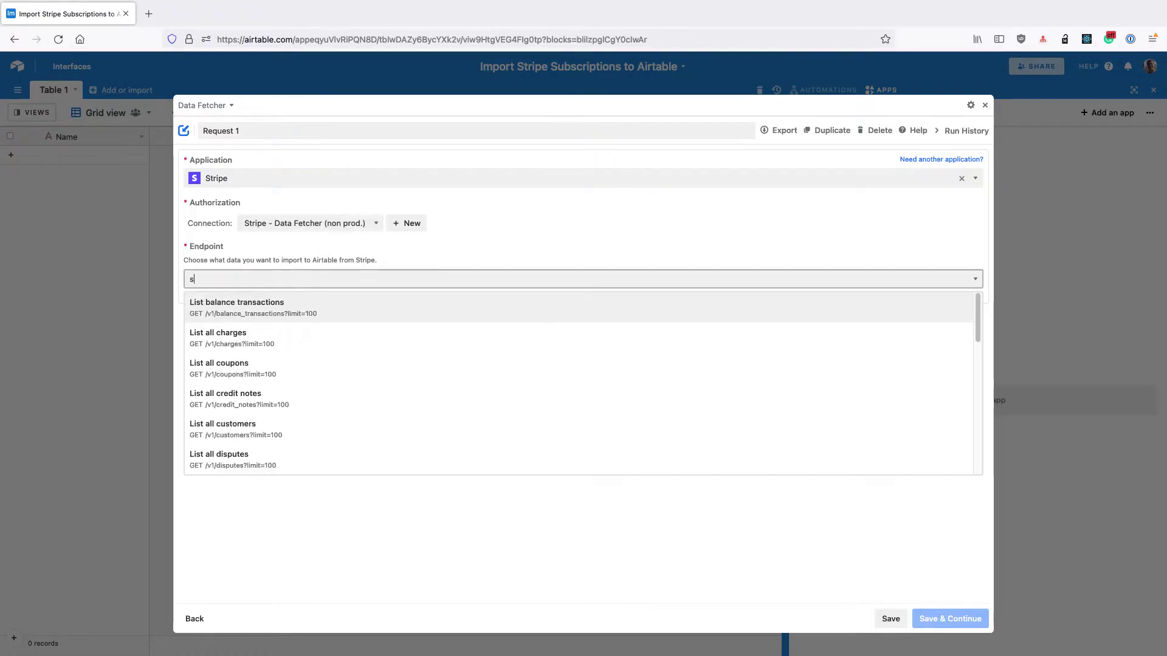
left_click(243, 313)
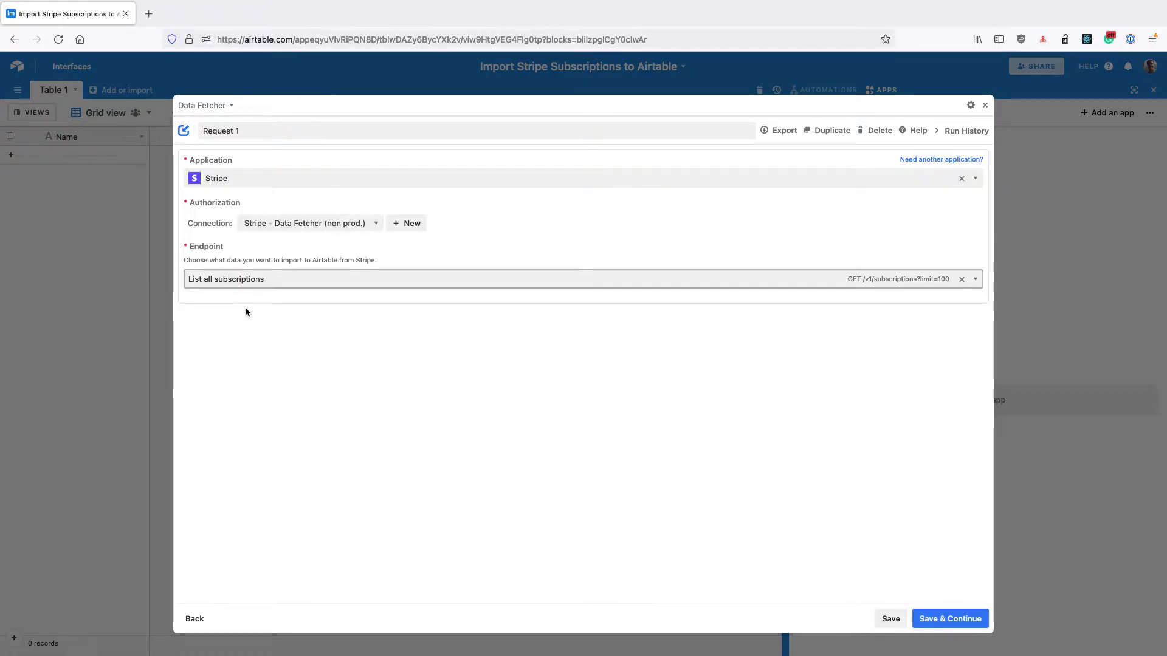
- Rename the request to 'Fetch Subscriptions' and save it
left_click(228, 133)
triple_click(228, 133)
type("Fe")
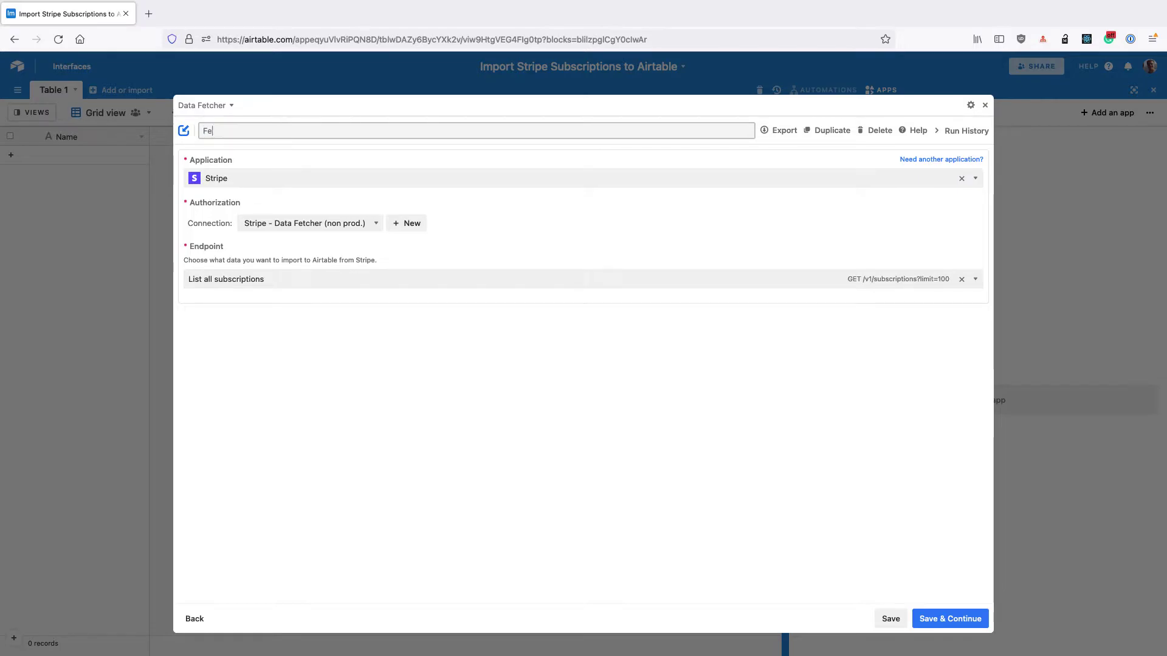
type("tch Subscriptions")
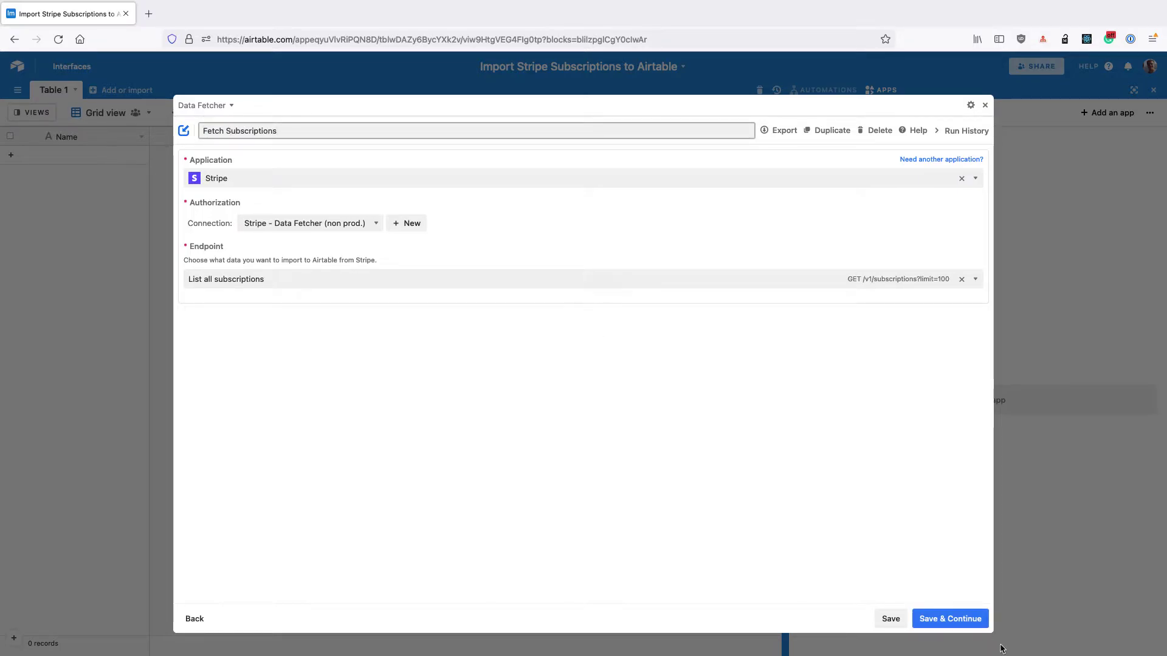
left_click(950, 619)
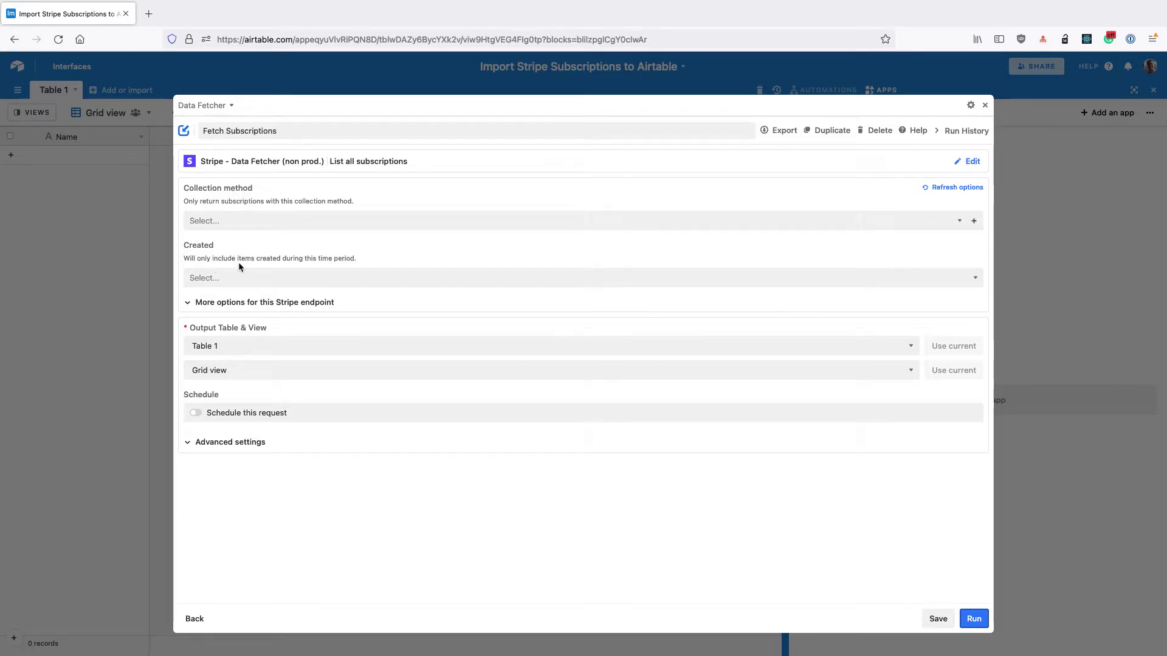
- Save the request with Table 1 as output, run it, and confirm updating the table
left_click(231, 277)
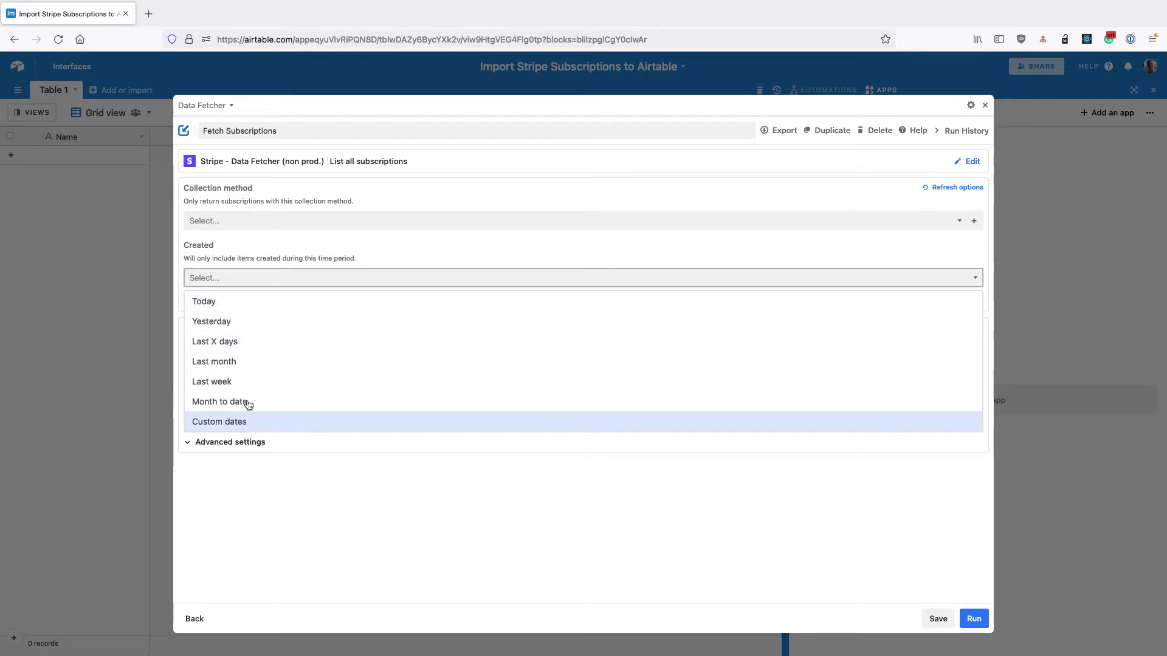
left_click(237, 256)
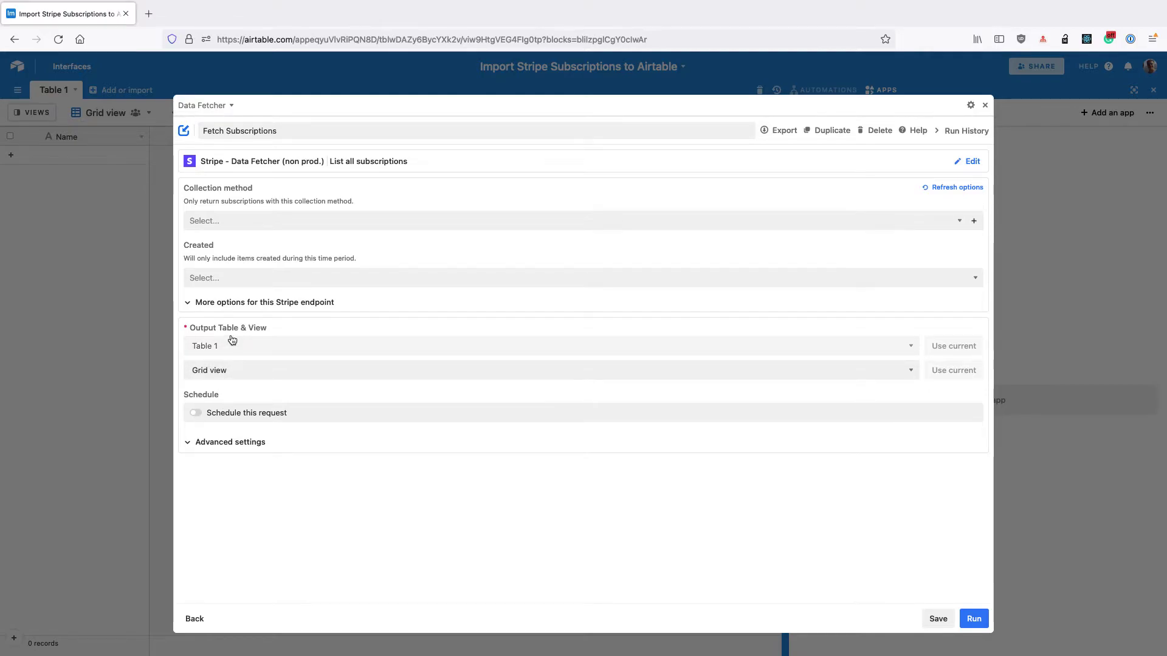
left_click(948, 620)
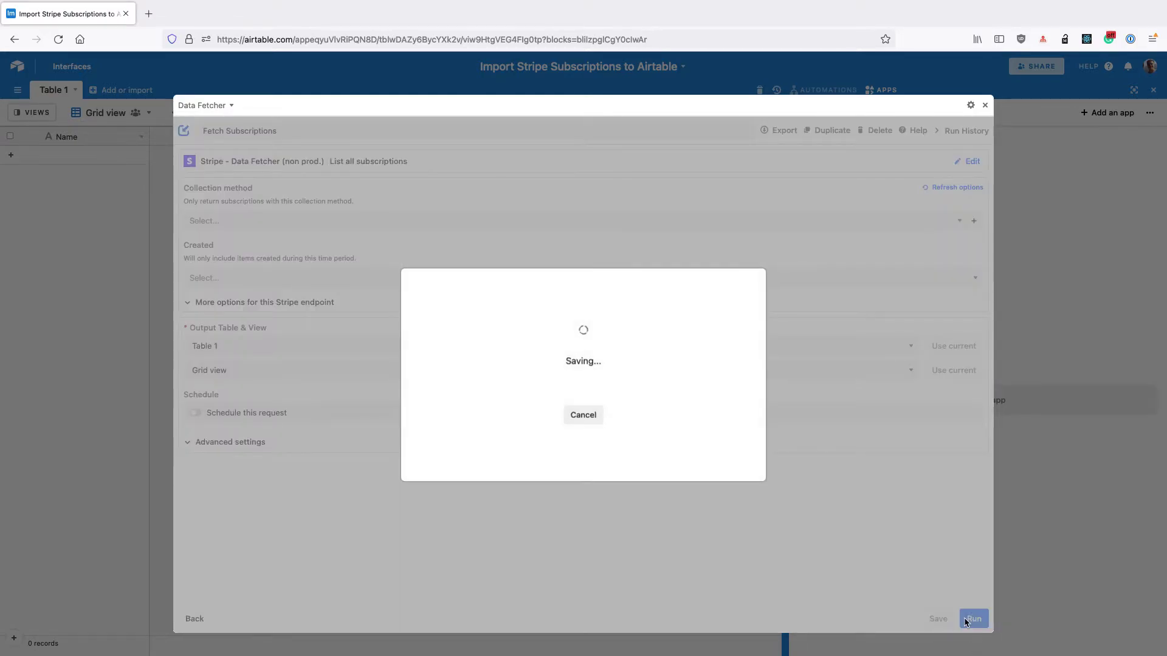
left_click(973, 619)
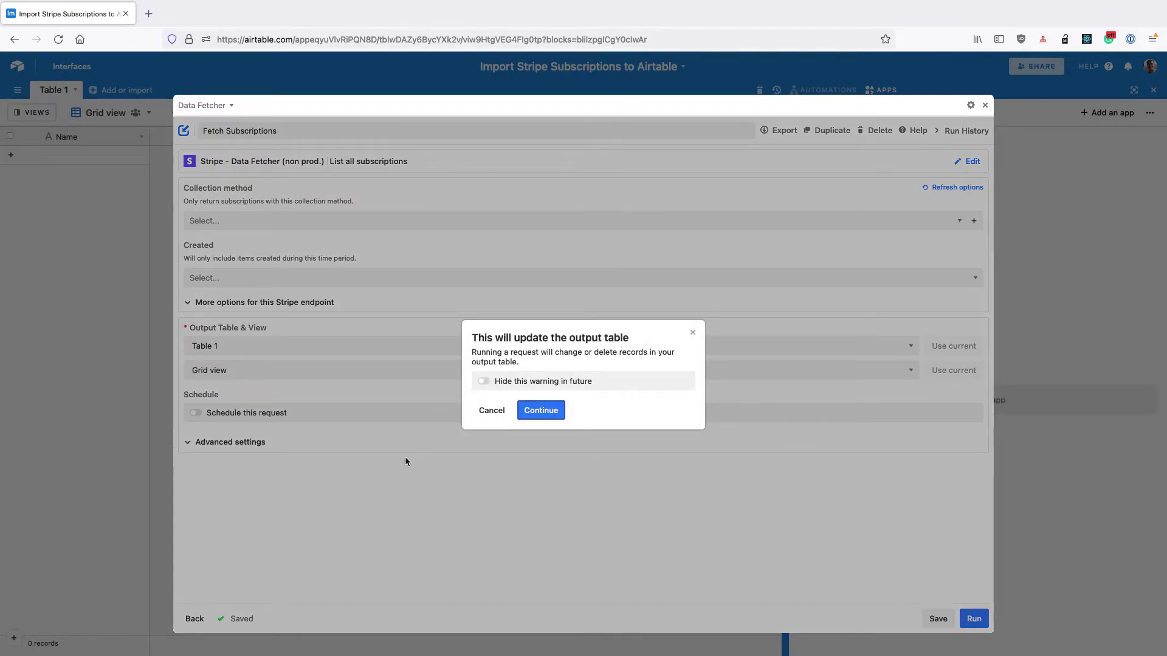
left_click(541, 410)
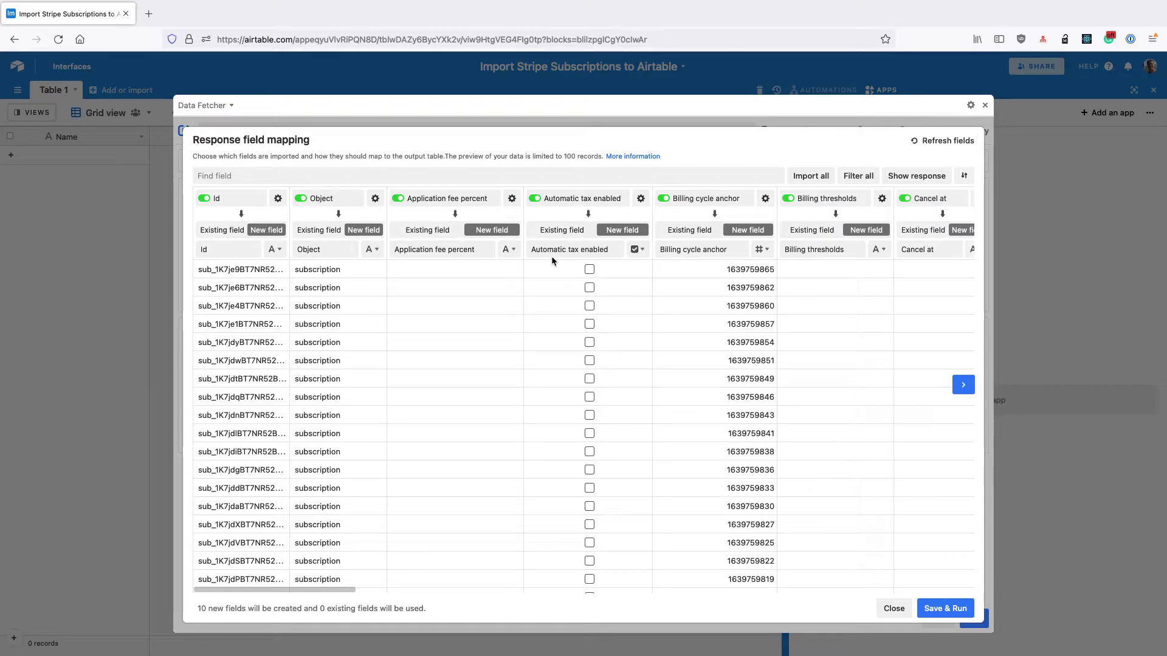
- Deselect all response fields, then include only Id and Created
left_click(859, 175)
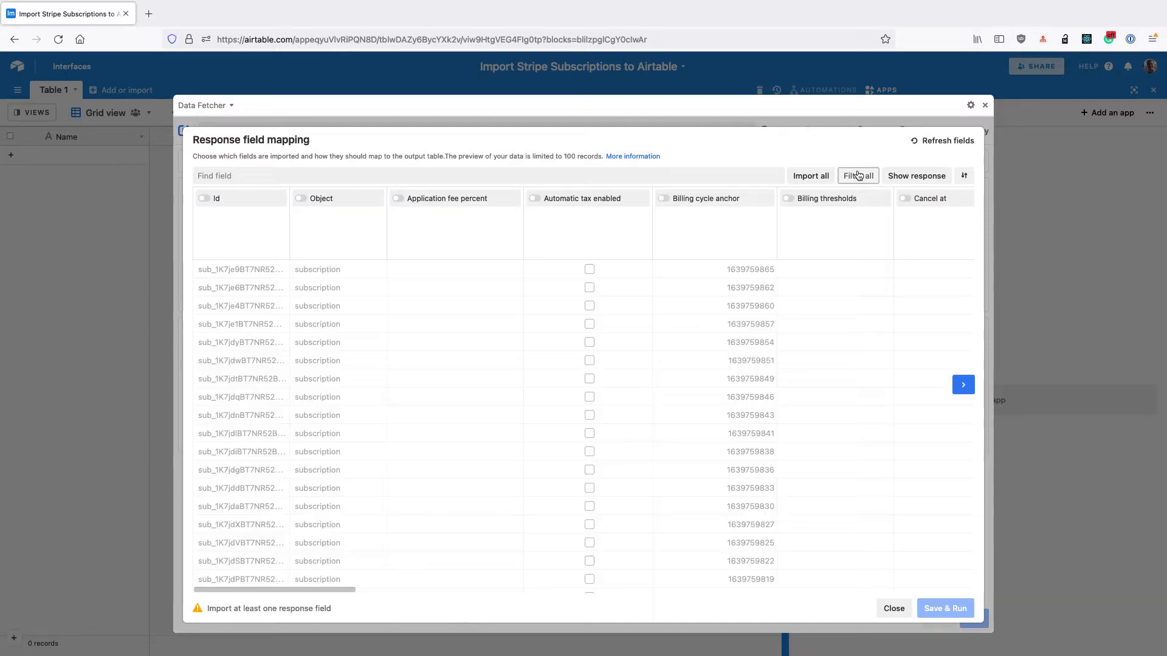
left_click(238, 202)
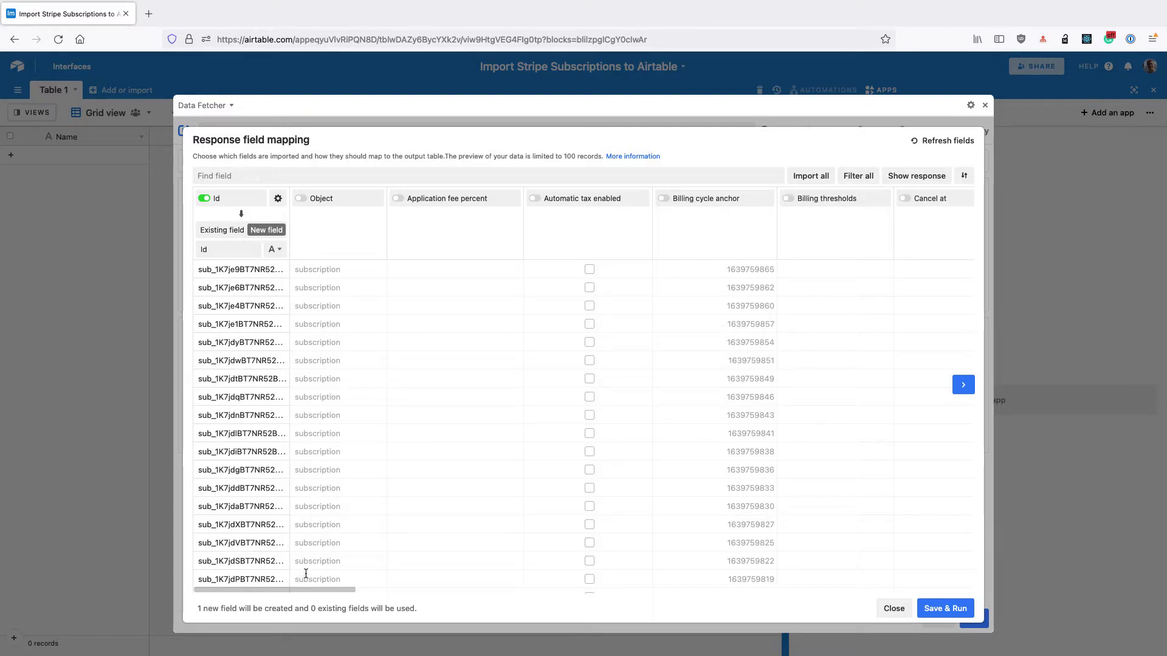
scroll(306, 593, "right", 2)
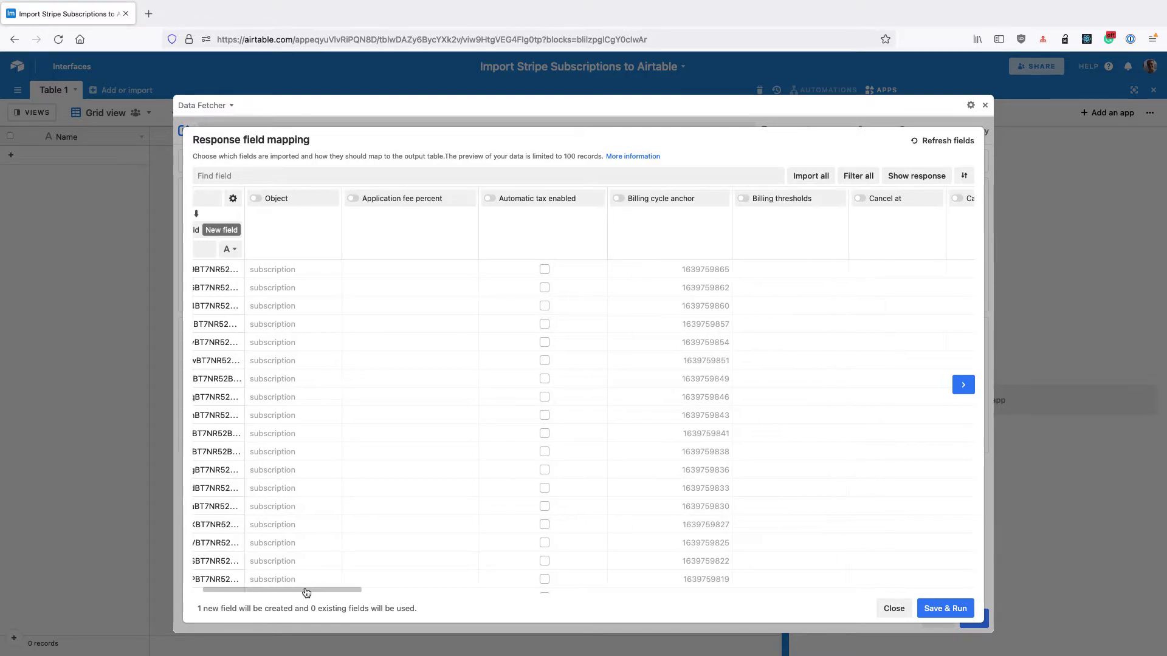
left_click_drag(306, 592, 410, 580)
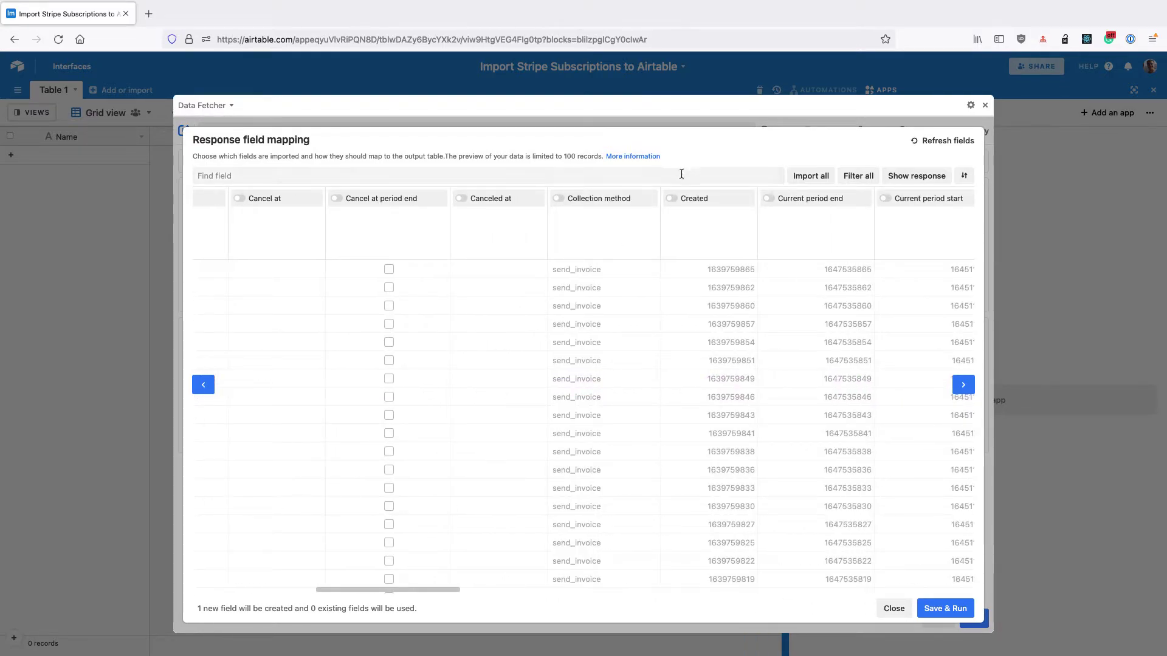
left_click(675, 200)
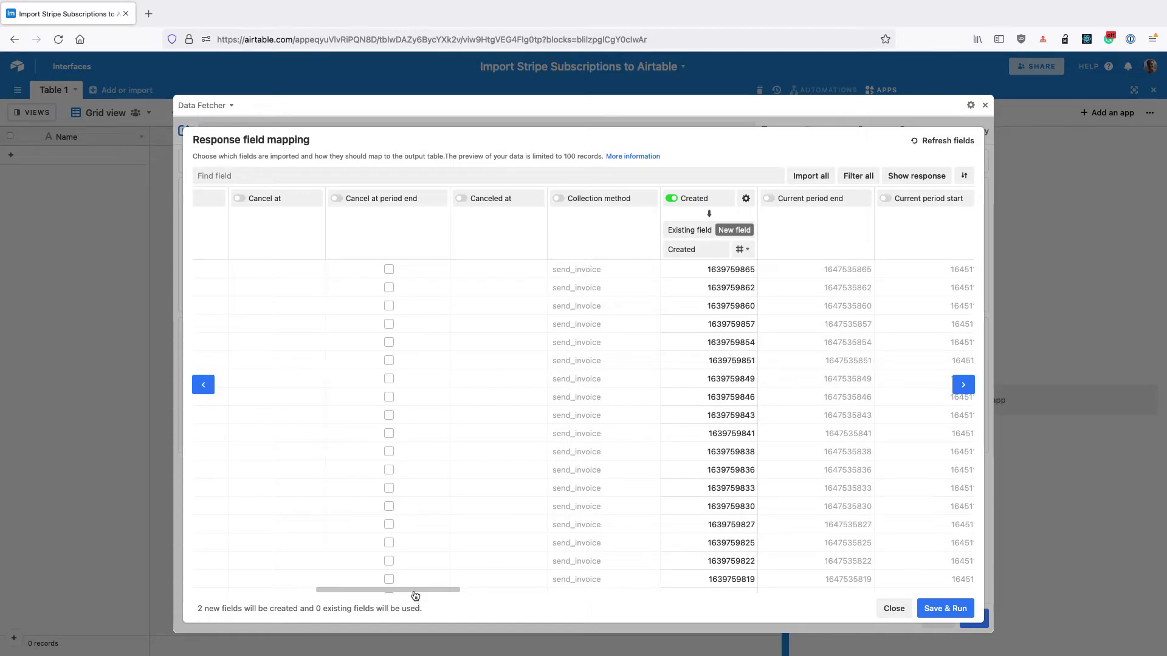
left_click_drag(415, 591, 472, 592)
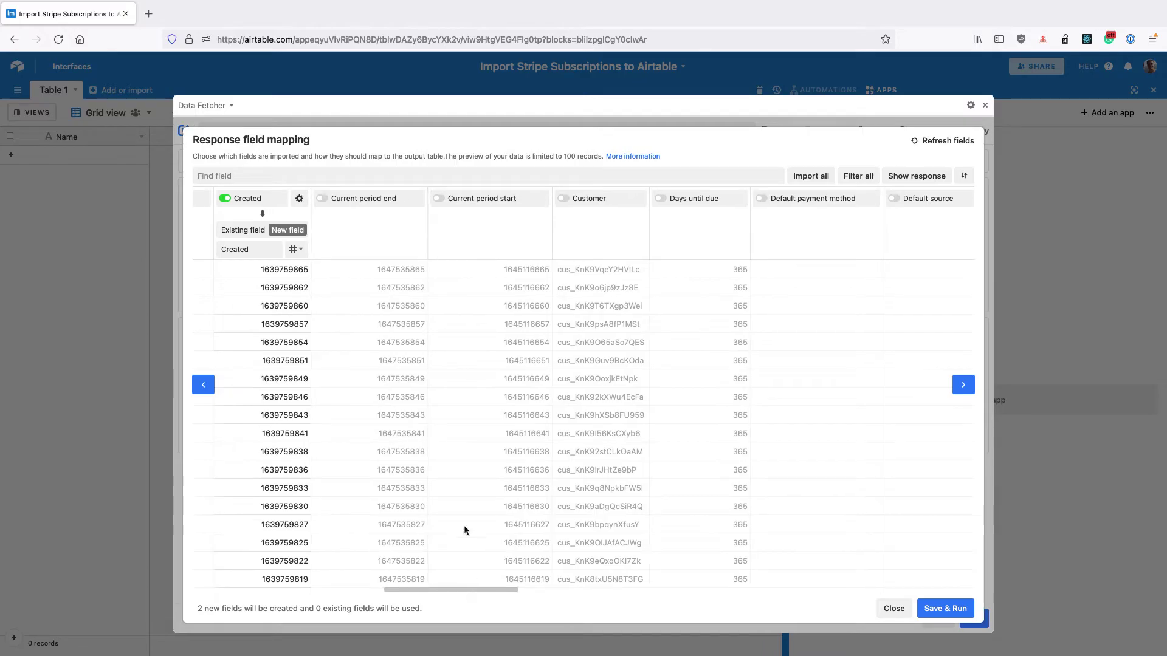
- Add Plan amount and Plan interval to the imported fields
left_click(386, 175)
type("pla")
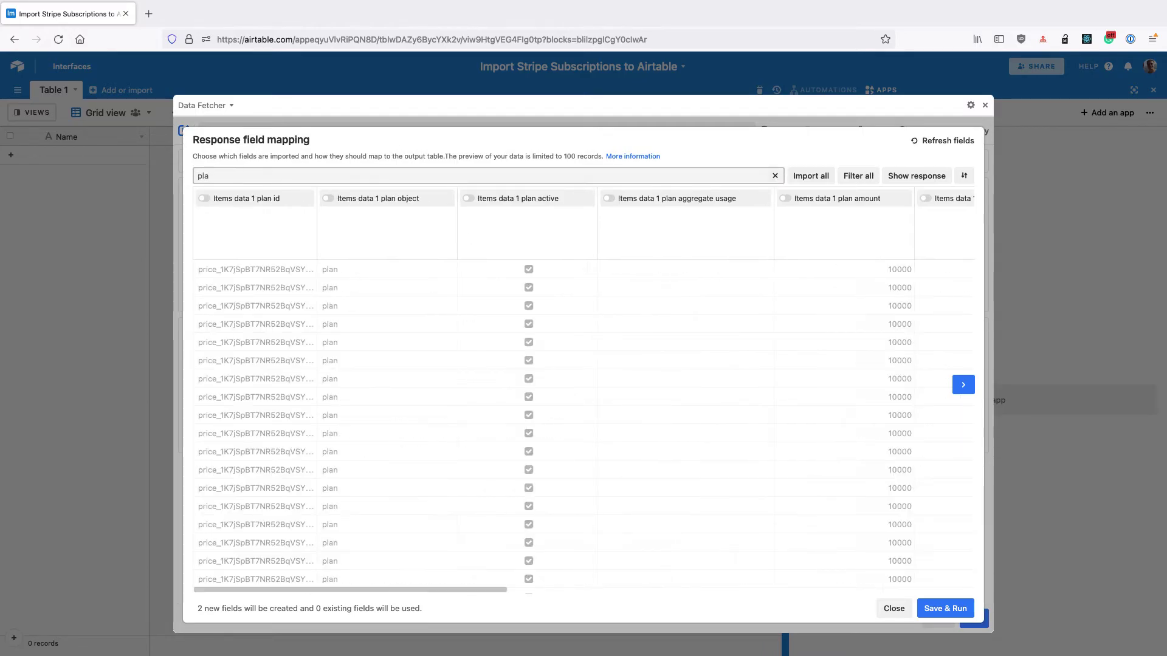
type("n")
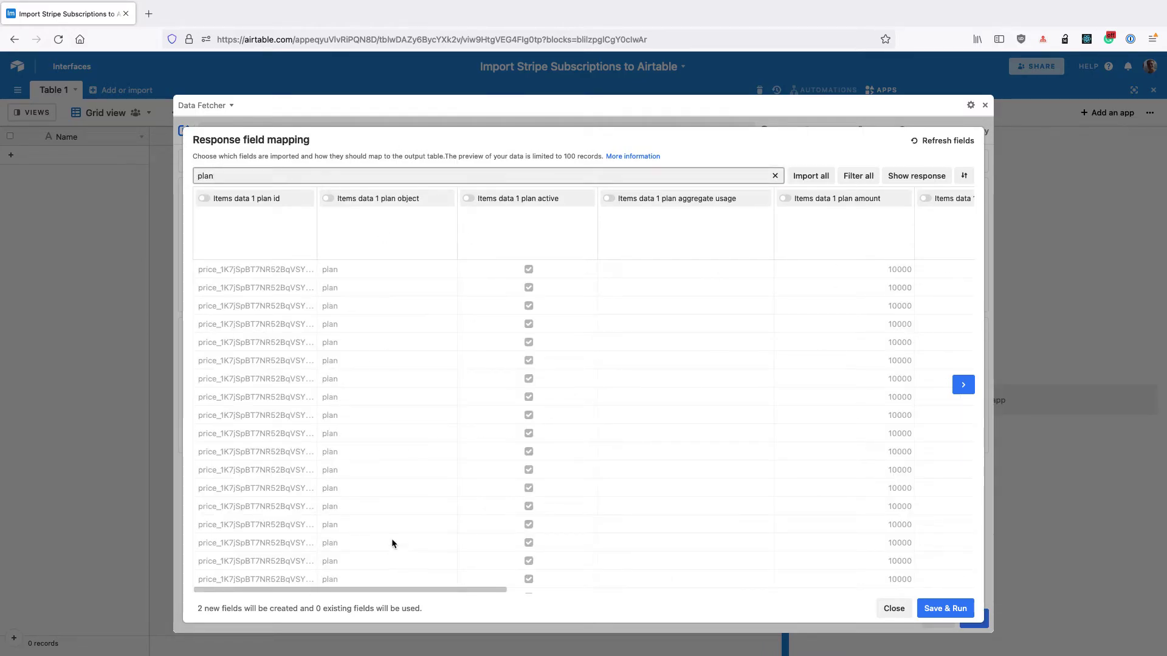
type(" amoun")
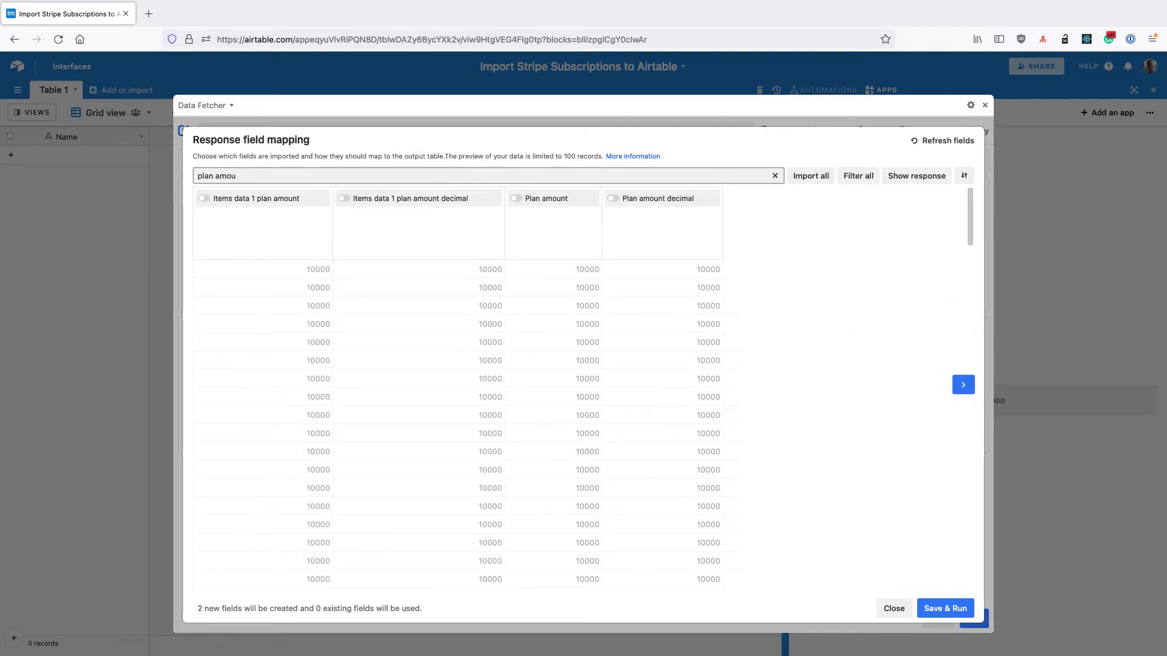
left_click(552, 198)
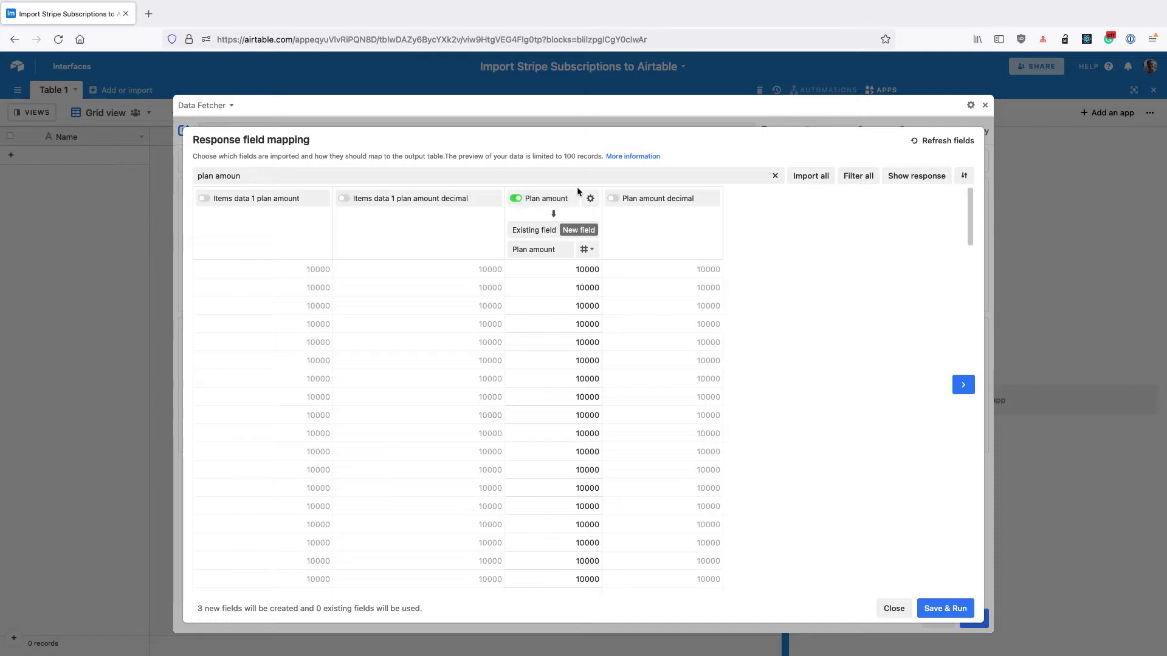
left_click(435, 177)
key("super+a")
type("plan inte")
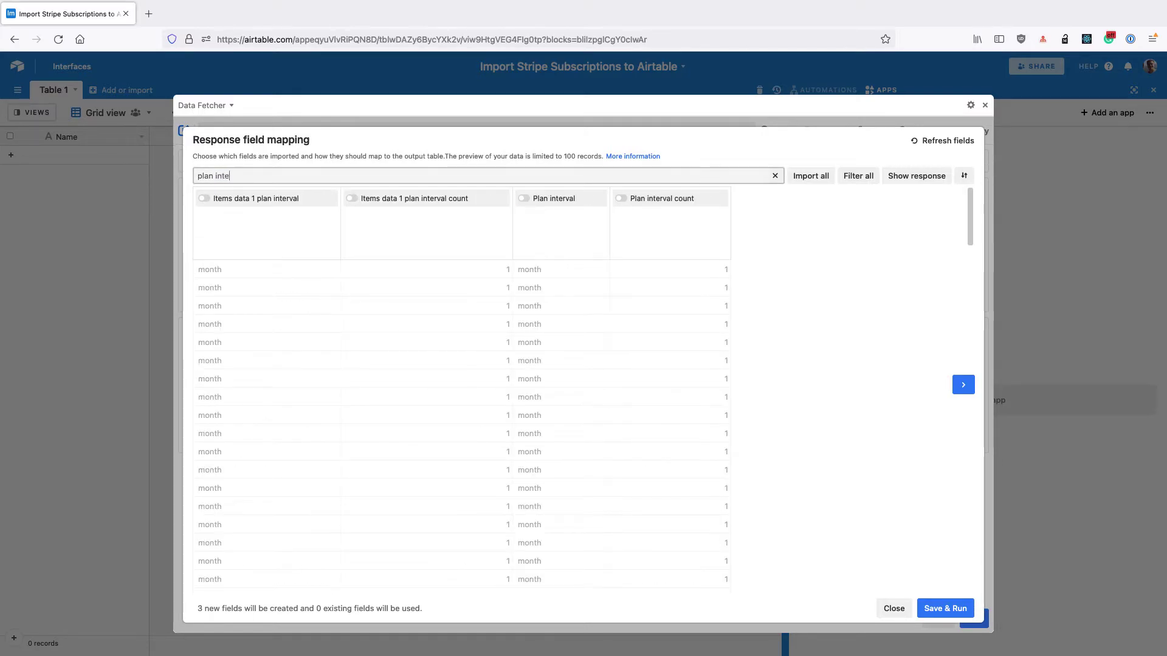
type("r")
left_click(576, 202)
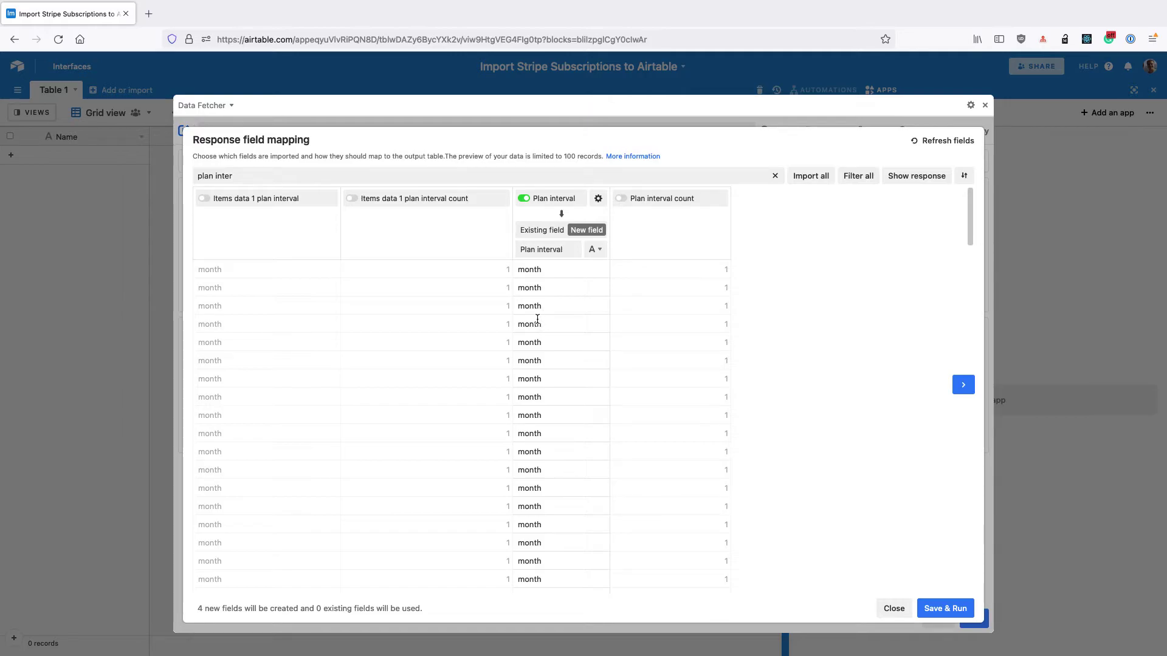
- Add Status as a new field, then save the mapping and run the request
left_click(355, 170)
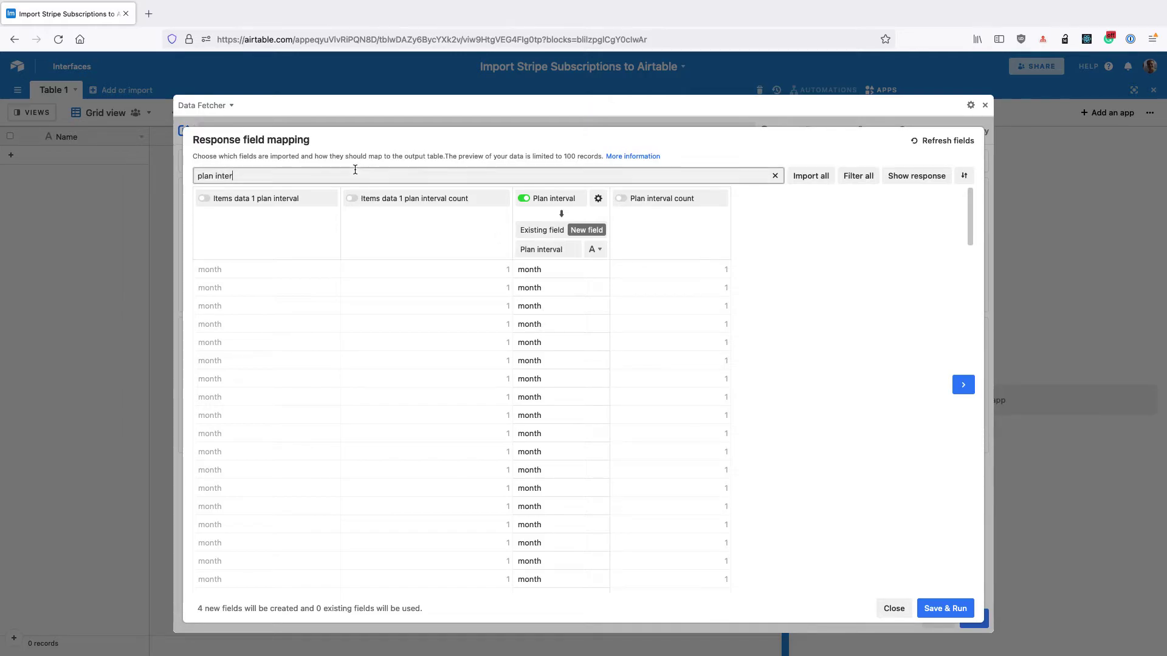
triple_click(354, 169)
key("BackSpace")
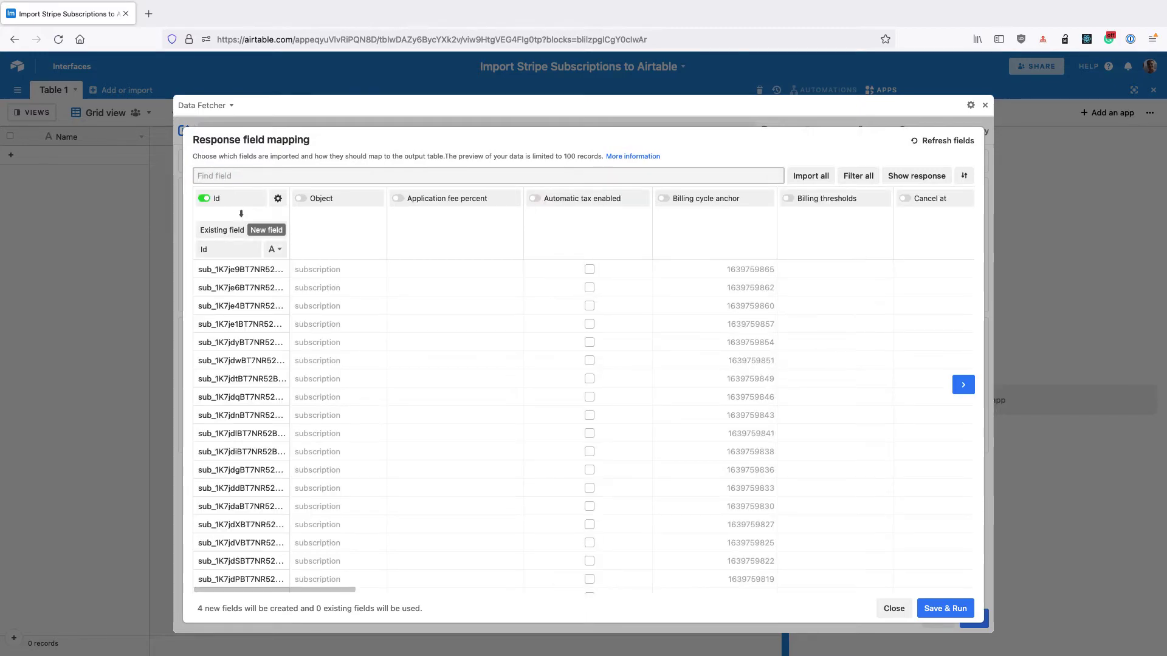
type("stat")
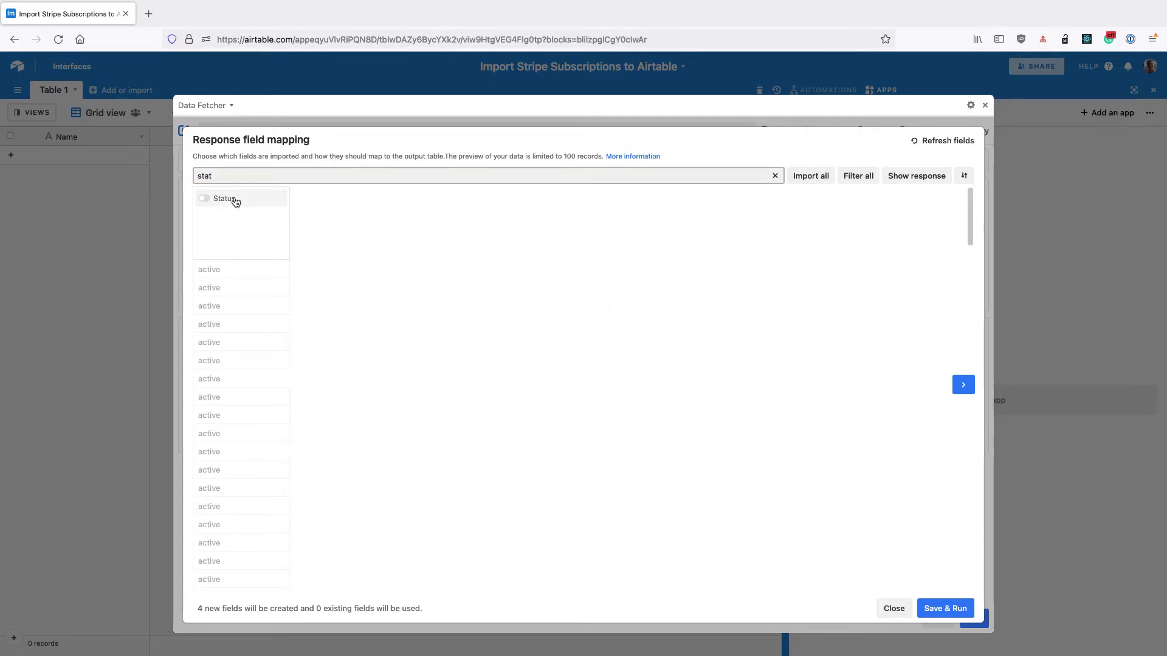
left_click(236, 200)
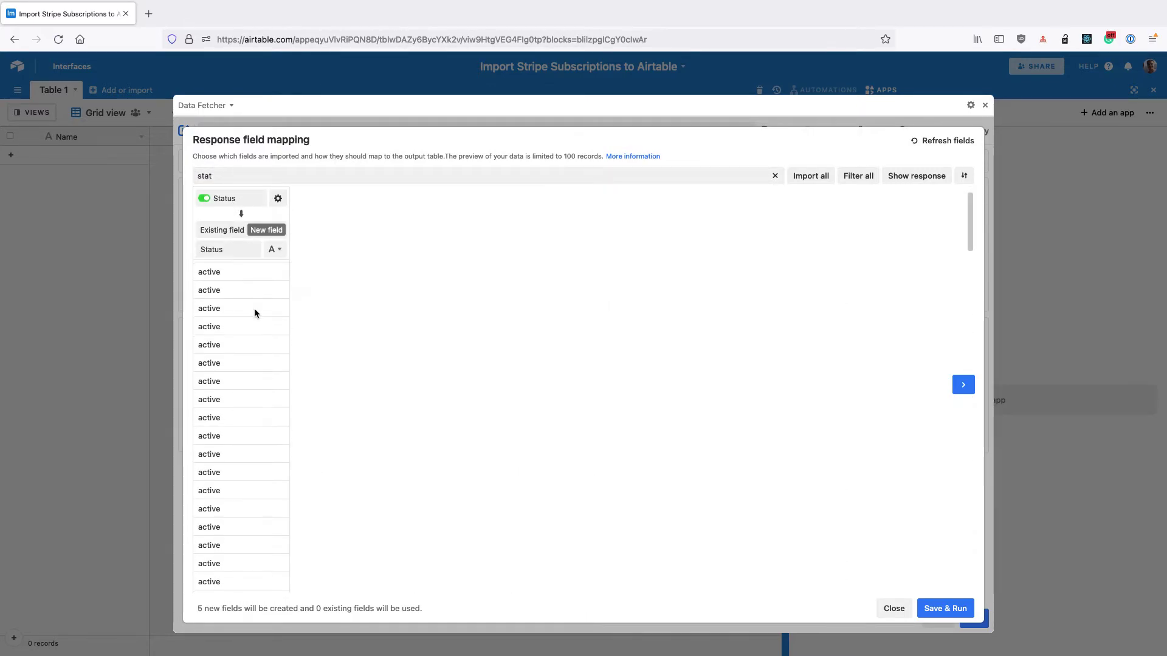
scroll(256, 313, "down", 1)
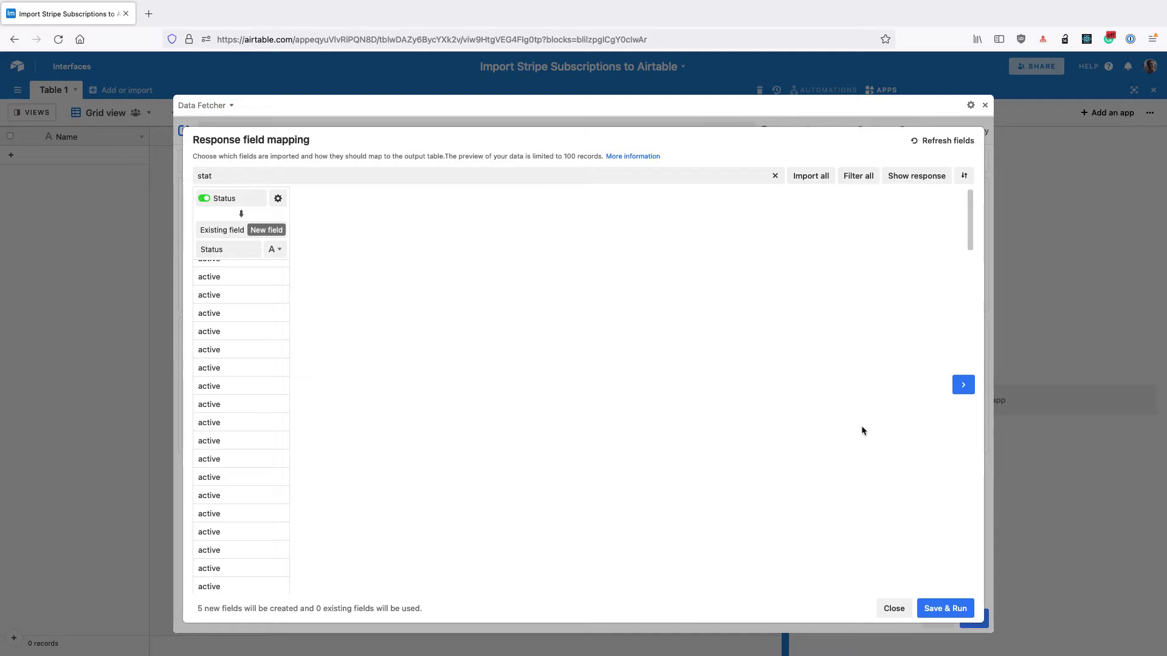
left_click(937, 607)
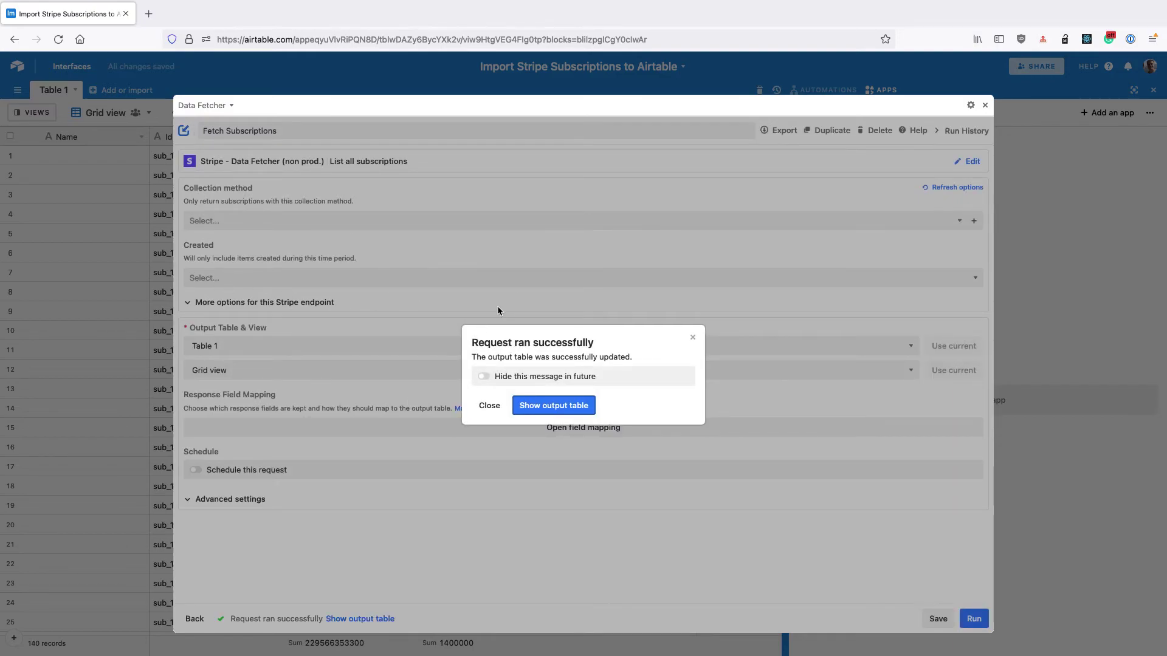
- Open the output table and scroll through the 140 imported subscription records
left_click(543, 405)
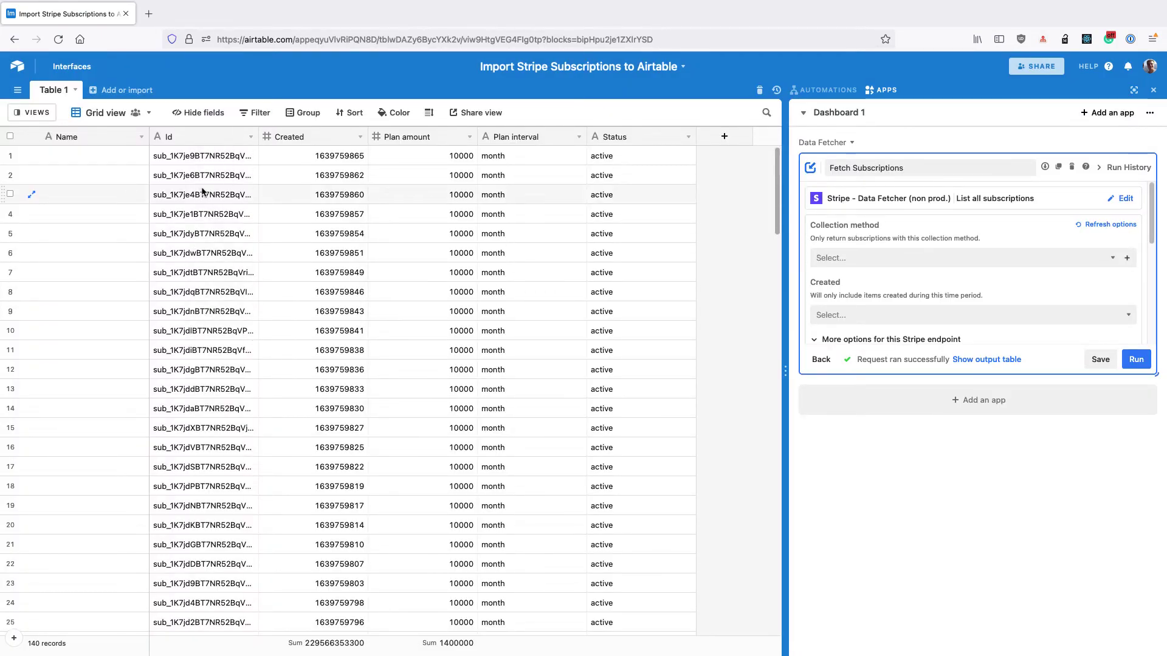
scroll(202, 243, "down", 14)
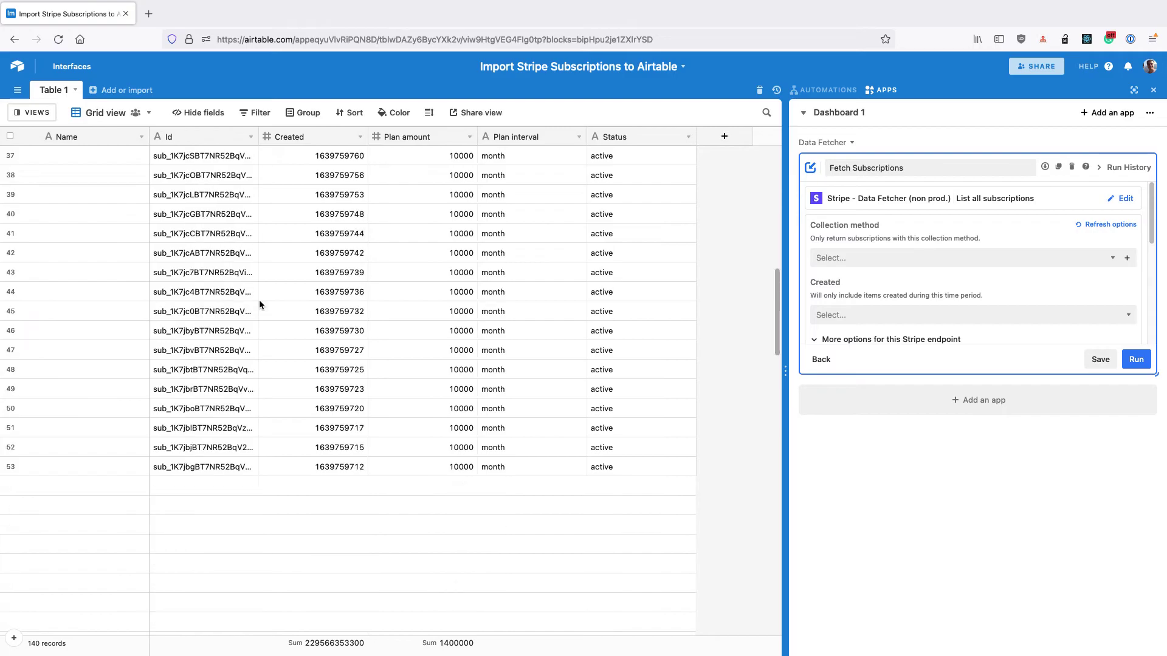
scroll(261, 299, "up", 14)
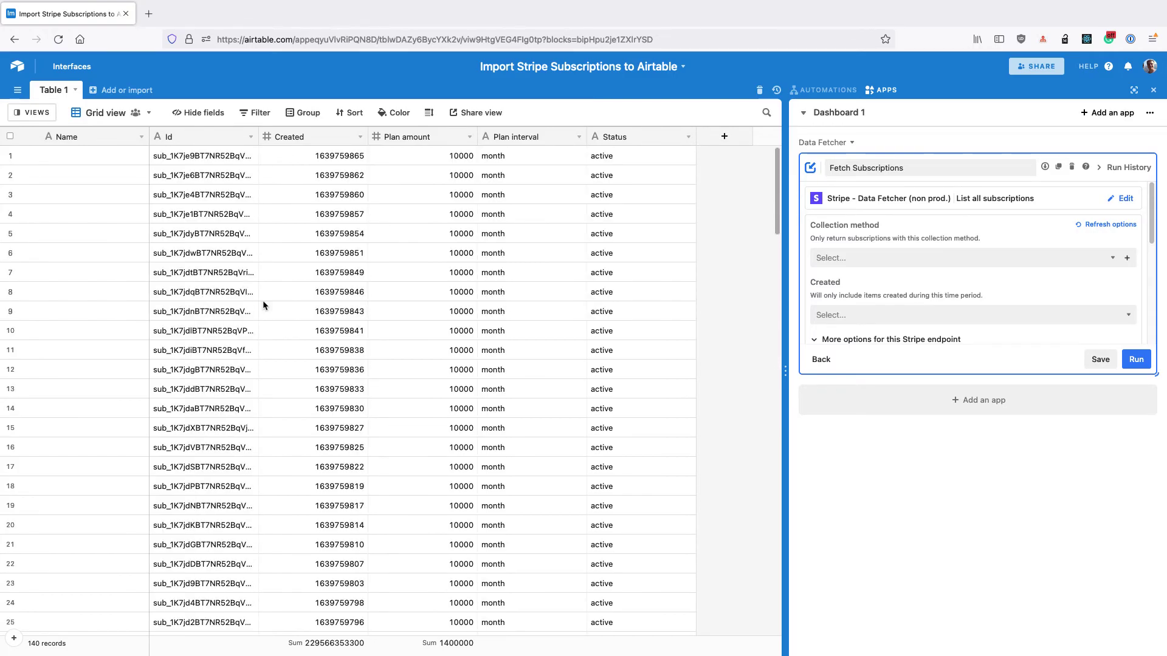
- Set the request's Write Mode to Update, matched on the Id field, and save
left_click(1135, 144)
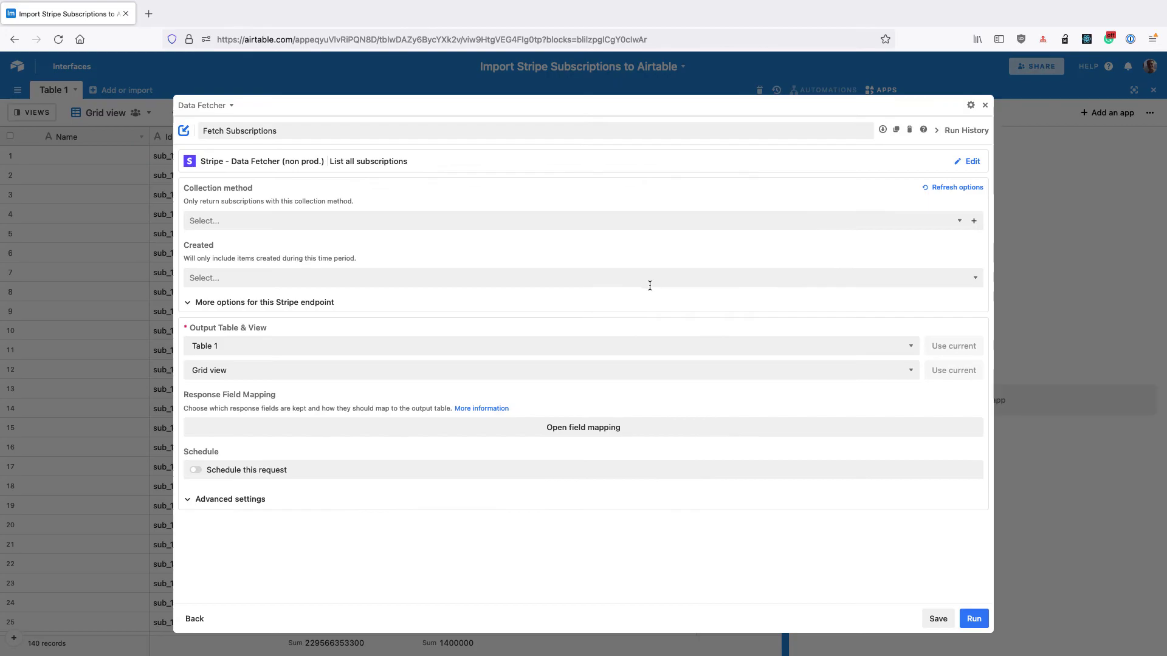
left_click(257, 495)
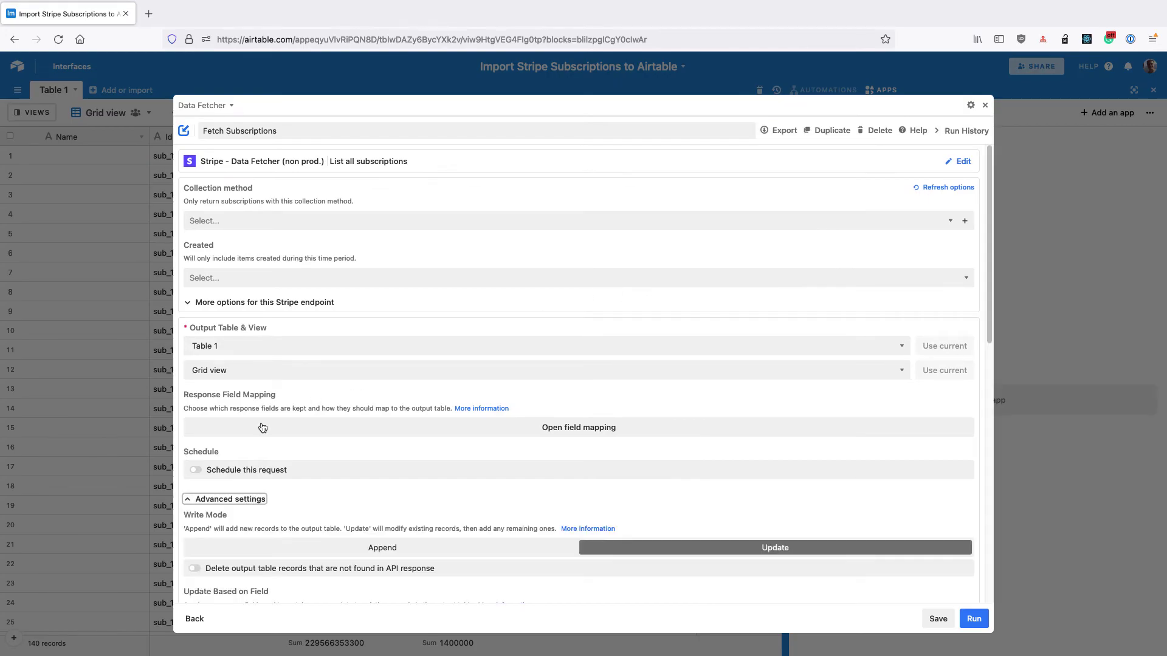
scroll(263, 413, "down", 3)
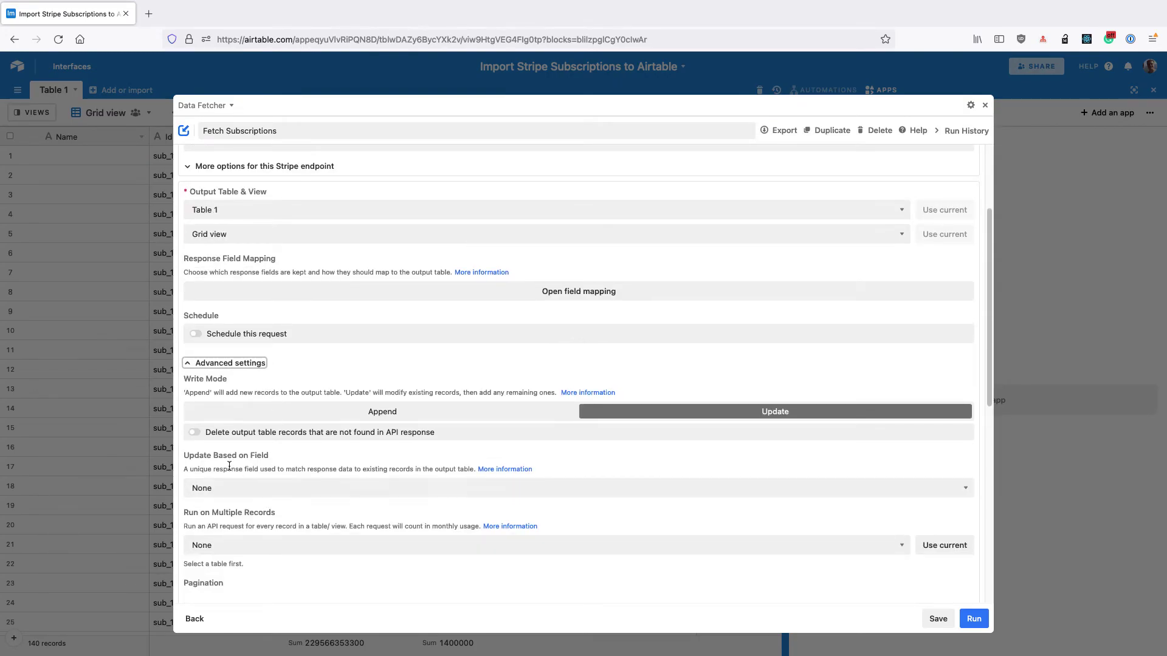
left_click(234, 490)
left_click(234, 523)
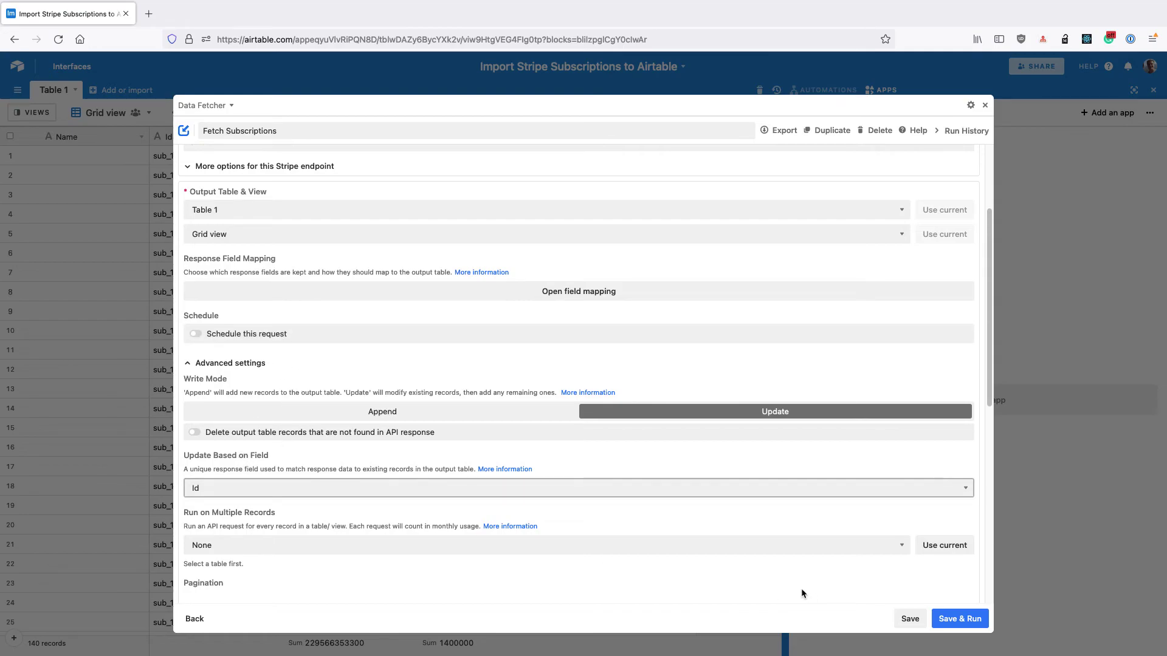
left_click(909, 618)
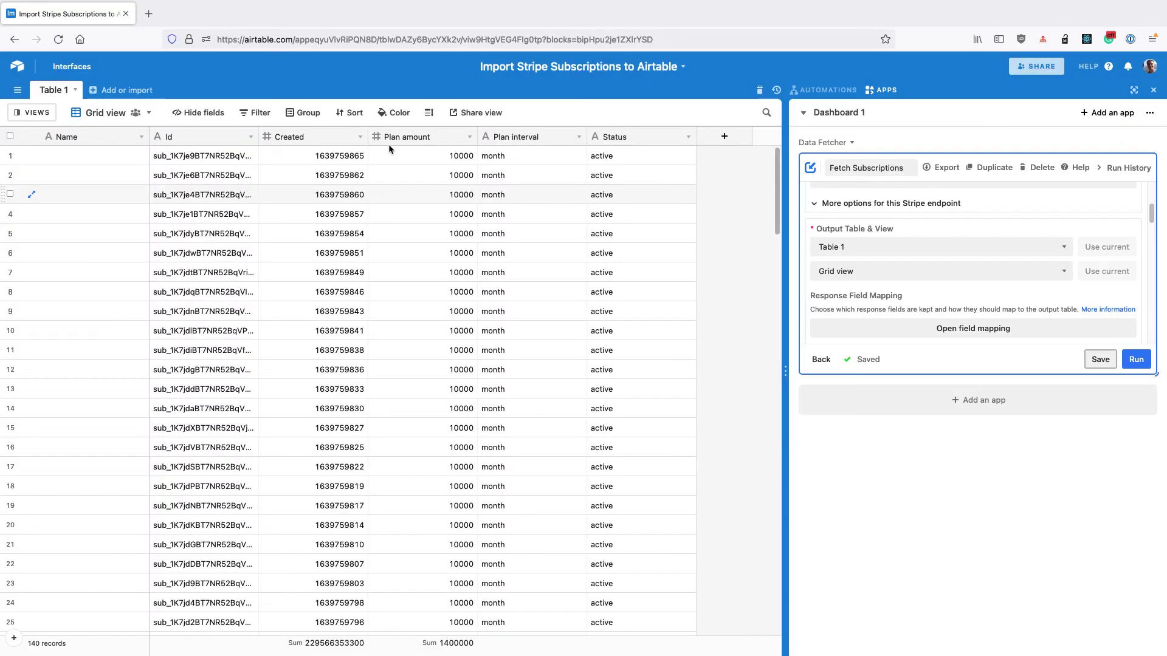
- Insert a 'Created at' formula field right of Created: DATEADD('1/1/1970',Created,'seconds')
left_click(361, 138)
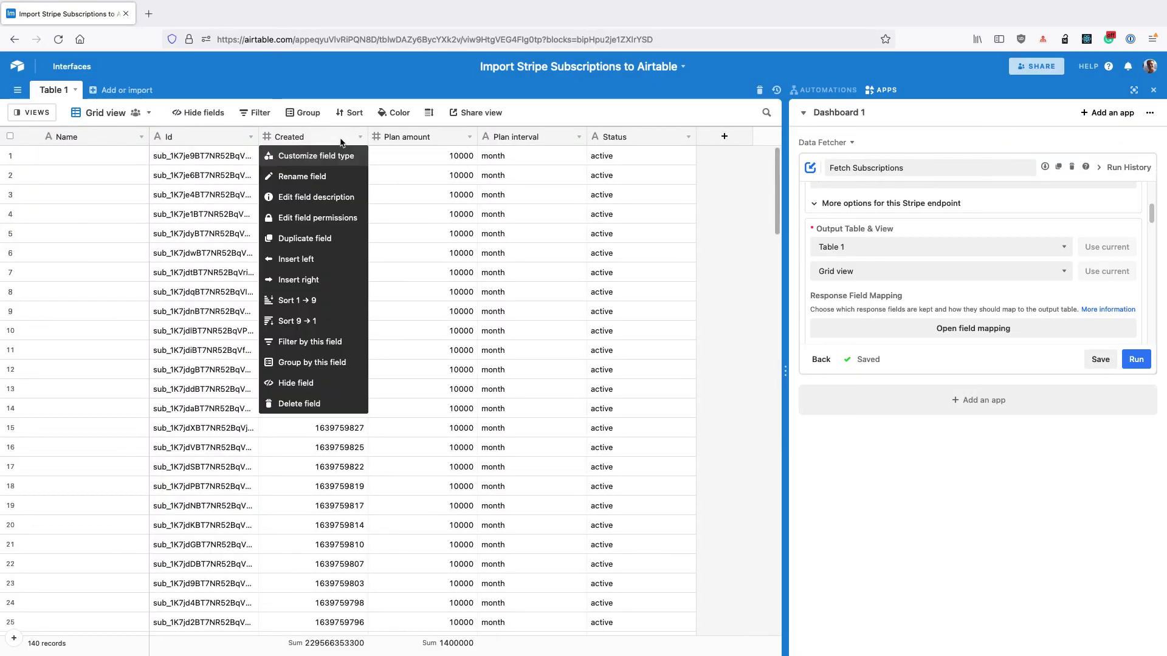
left_click(318, 281)
type("Created at")
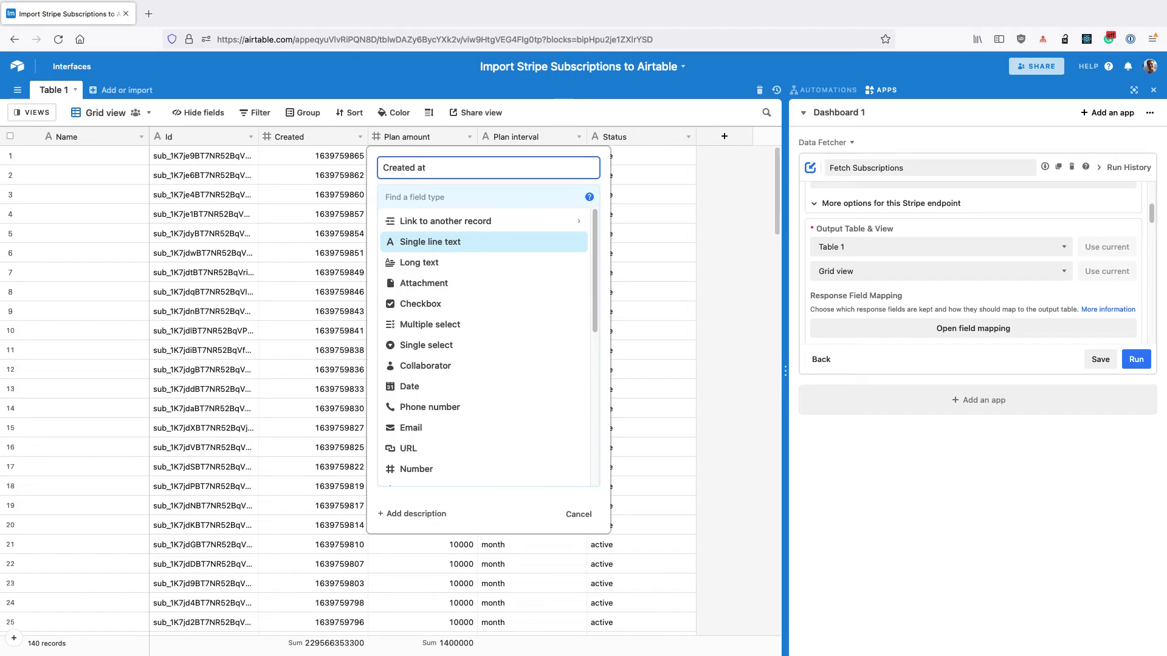
left_click(411, 205)
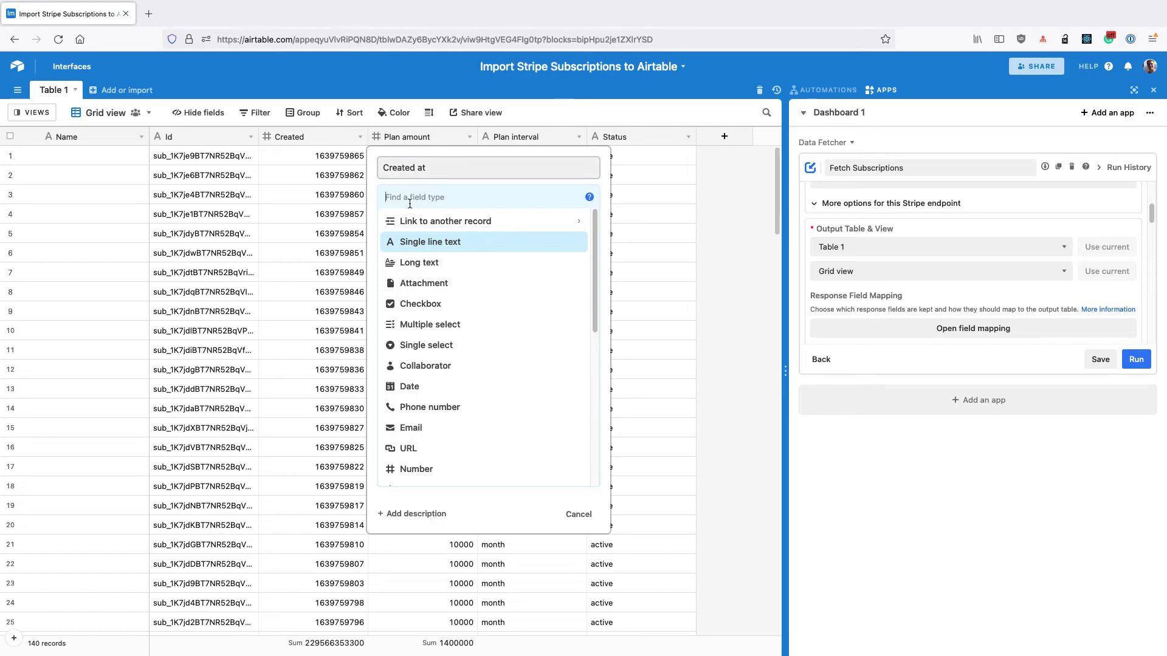
type("fp")
key("BackSpace")
type("o")
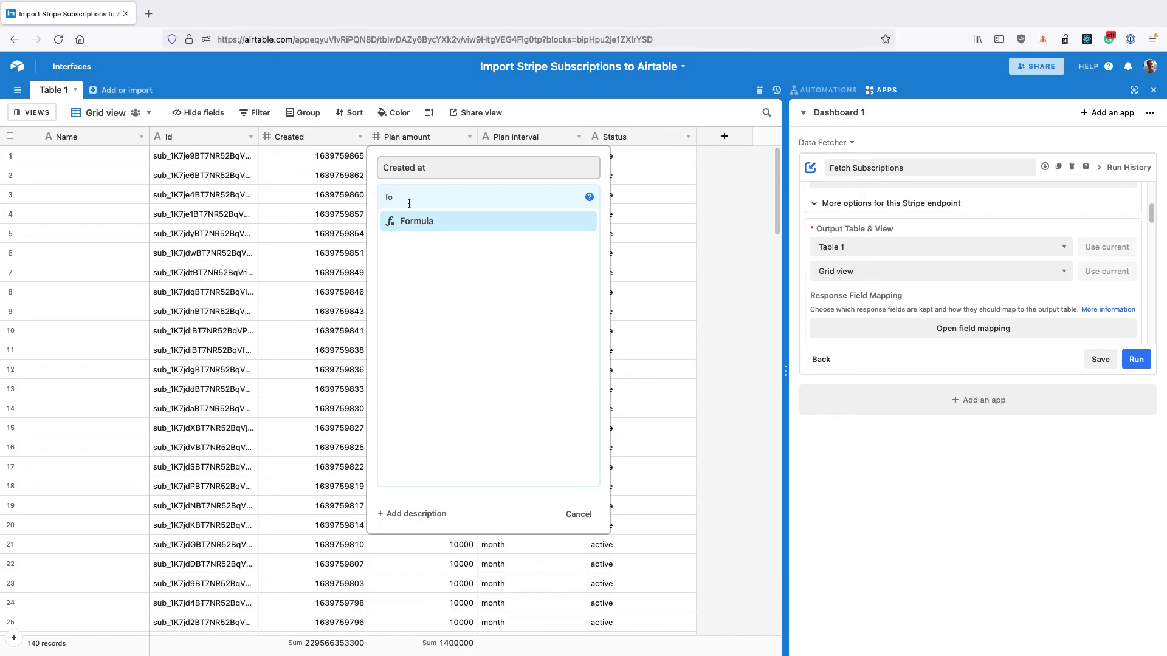
left_click(417, 222)
left_click(419, 267)
type("DATEADD('1/1/1970',Created,'seconds')")
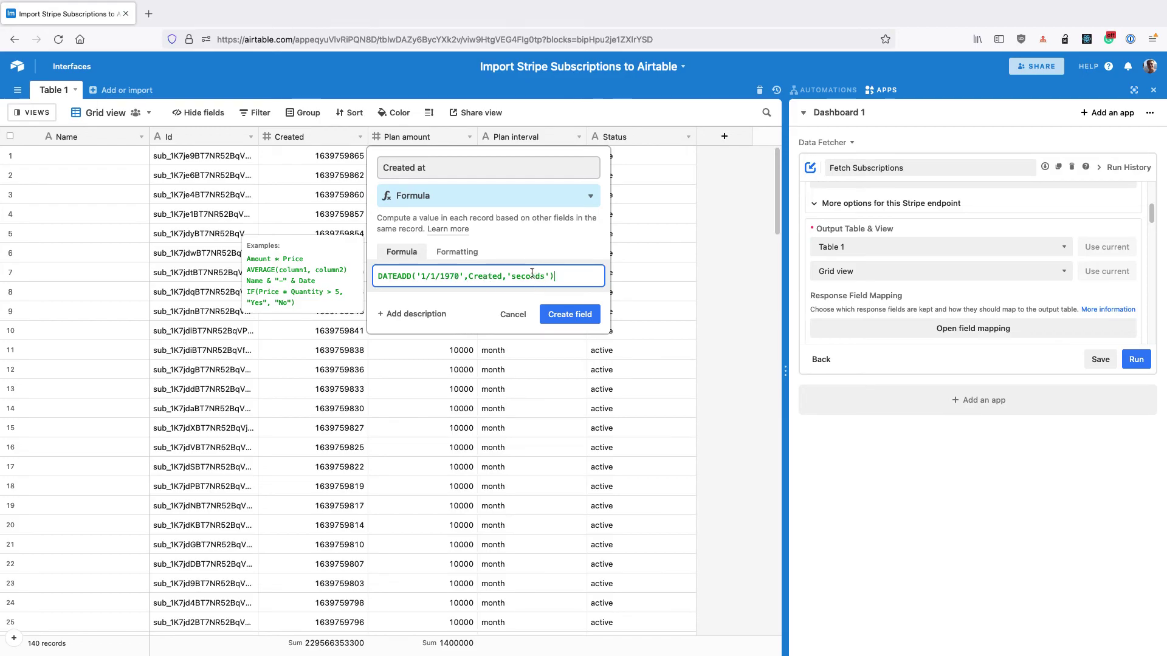
left_click(570, 314)
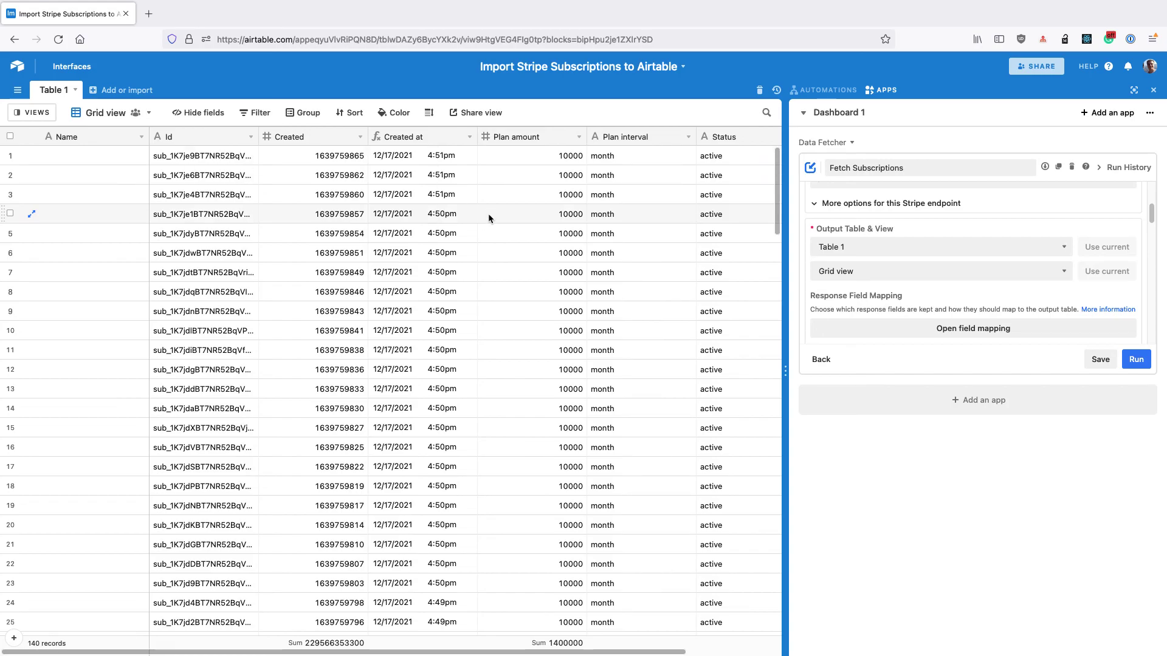
scroll(488, 214, "down", 10)
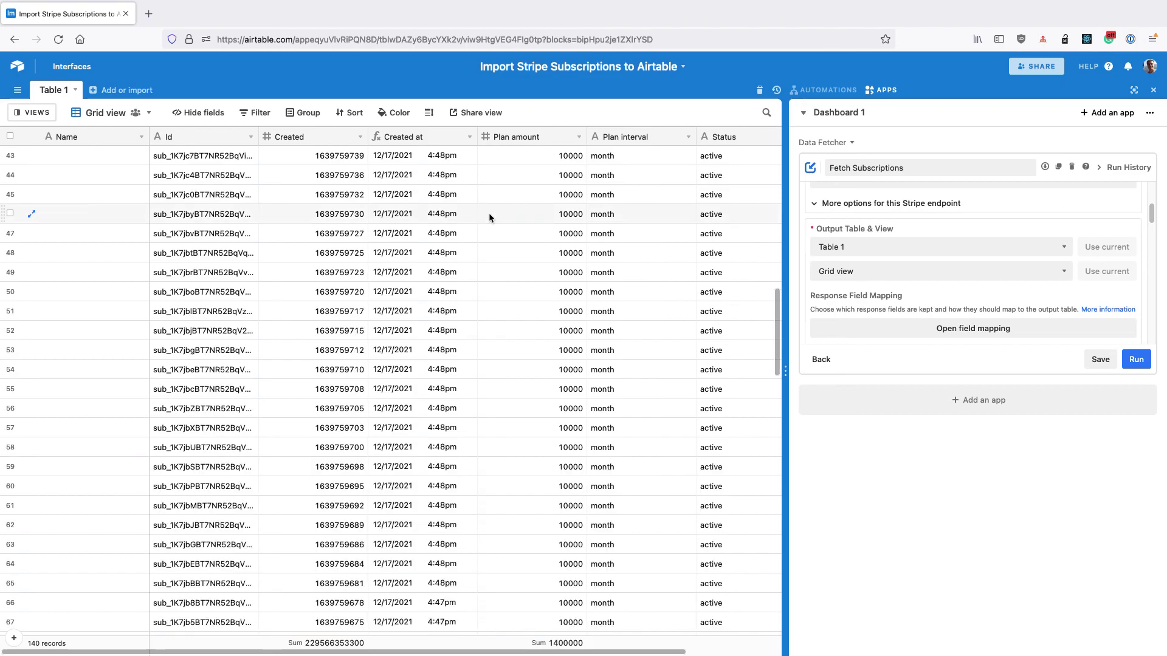
- Turn on scheduling for Fetch Subscriptions: every 15 mins, Mo–Fr, 09:00–18:00 Europe/London
scroll(489, 213, "up", 10)
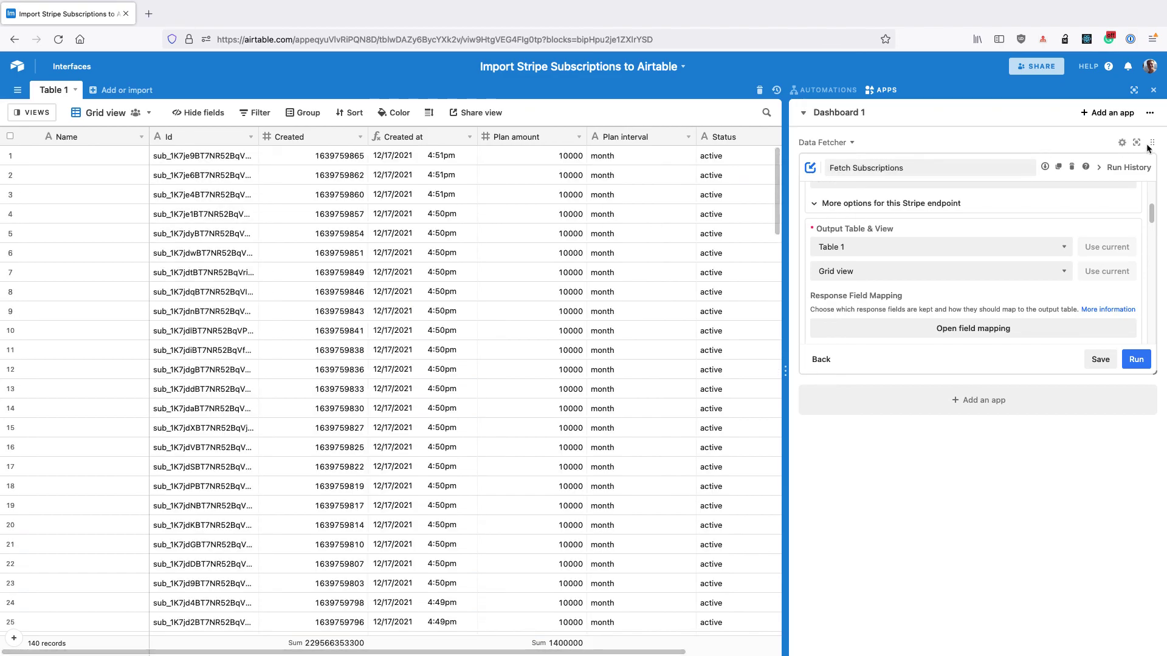
left_click(1136, 142)
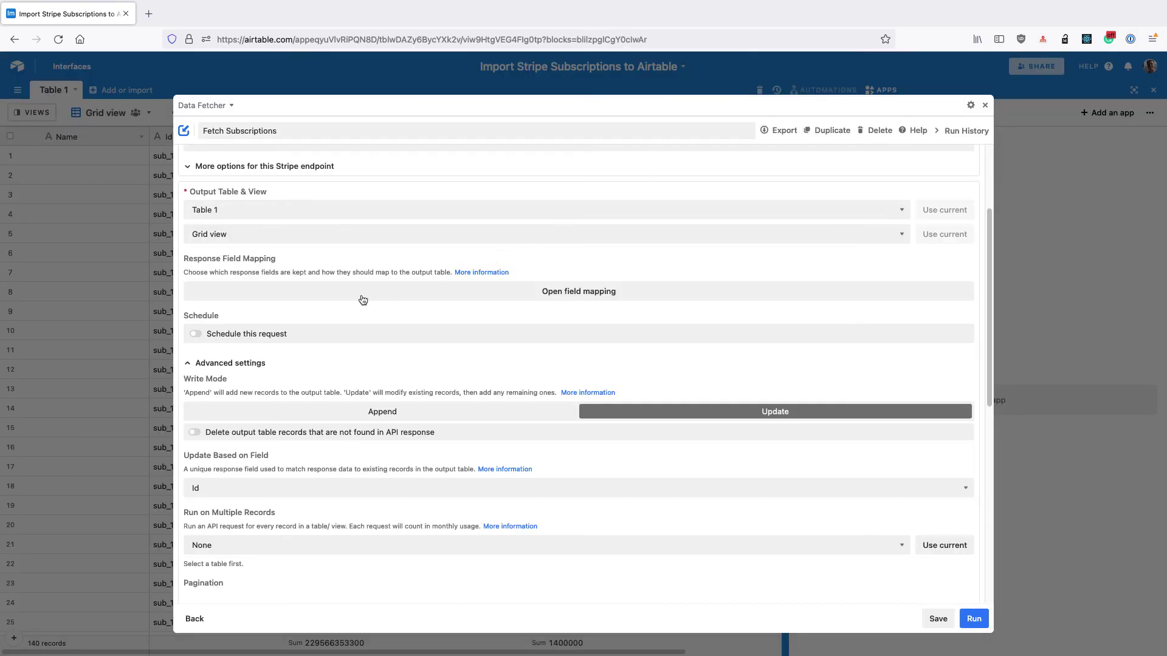
left_click(241, 336)
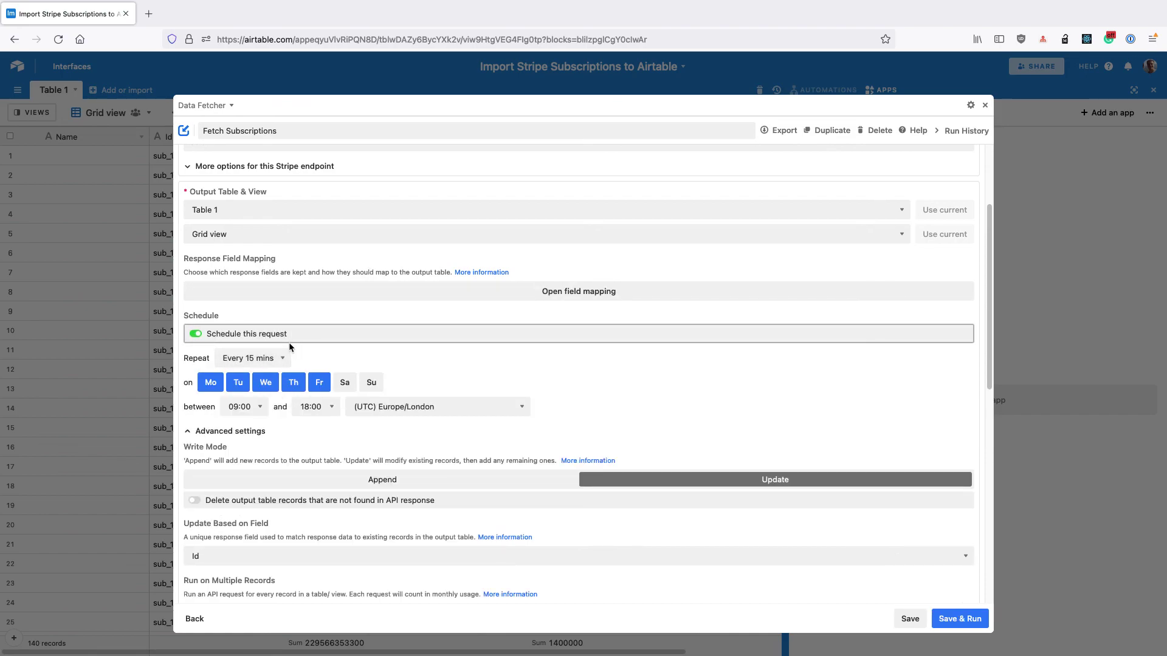